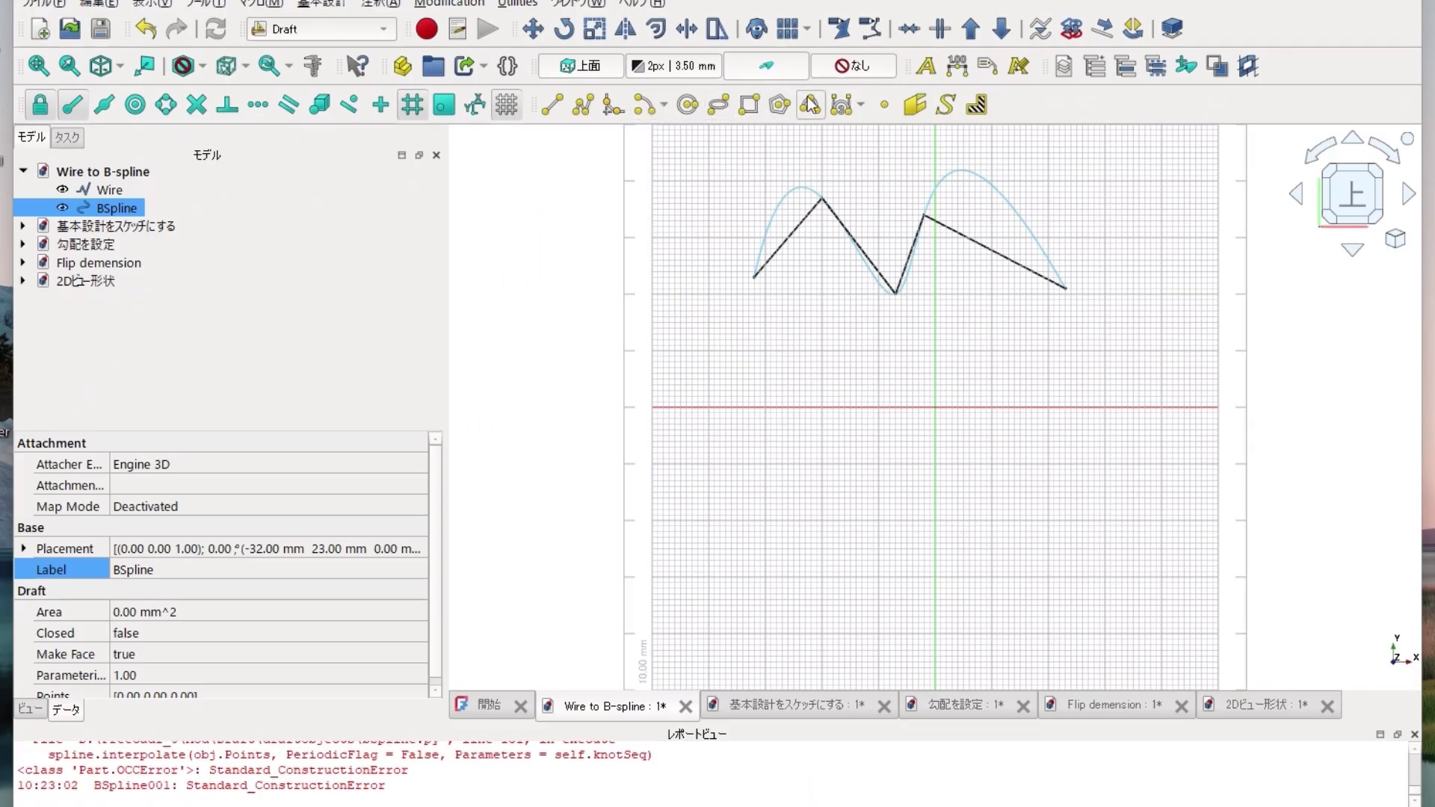
# - Draw an open six-point B-spline weaving around the X axis below the existing curves, and convert it with Wire to B-spline
pyautogui.click(811, 105)
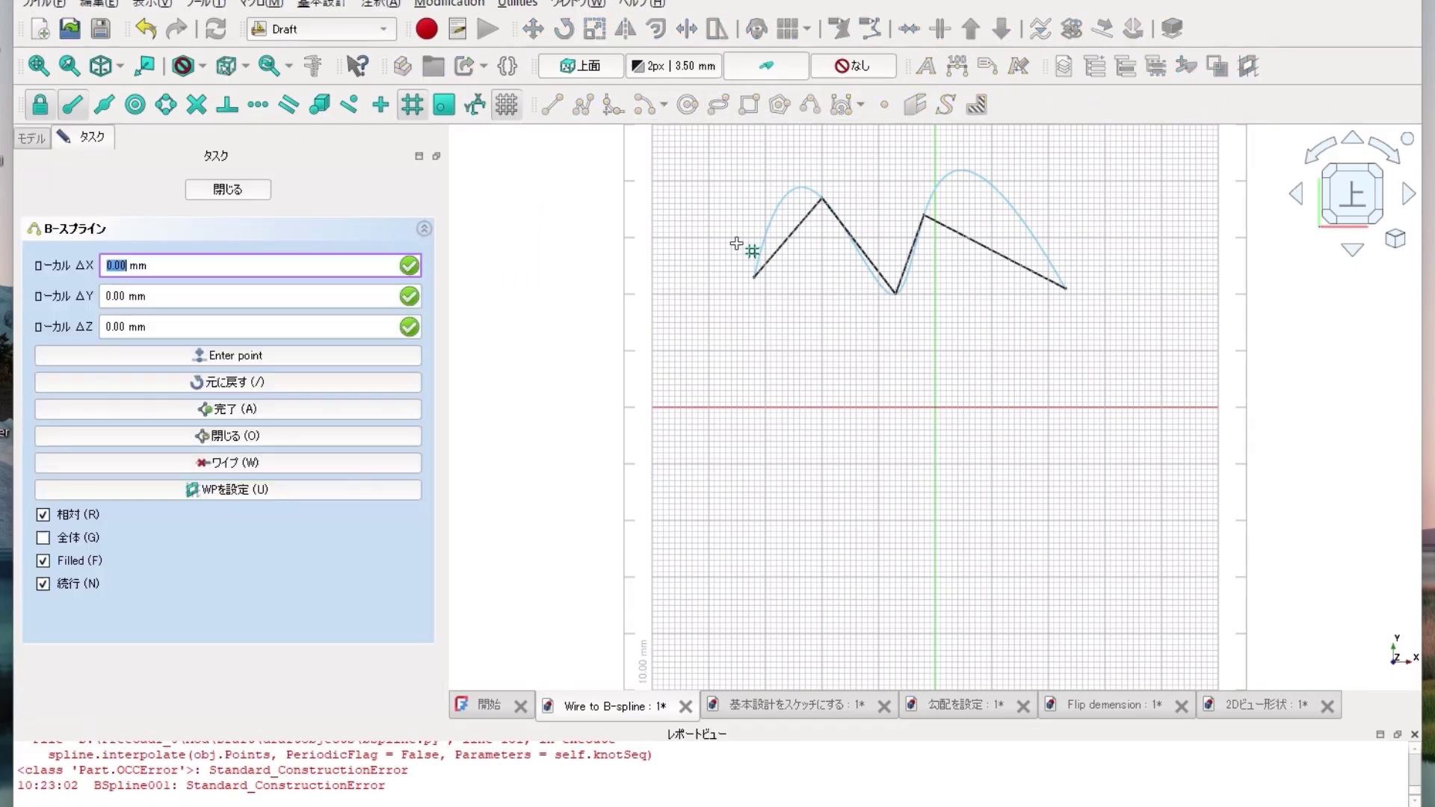
pyautogui.click(779, 407)
pyautogui.click(874, 356)
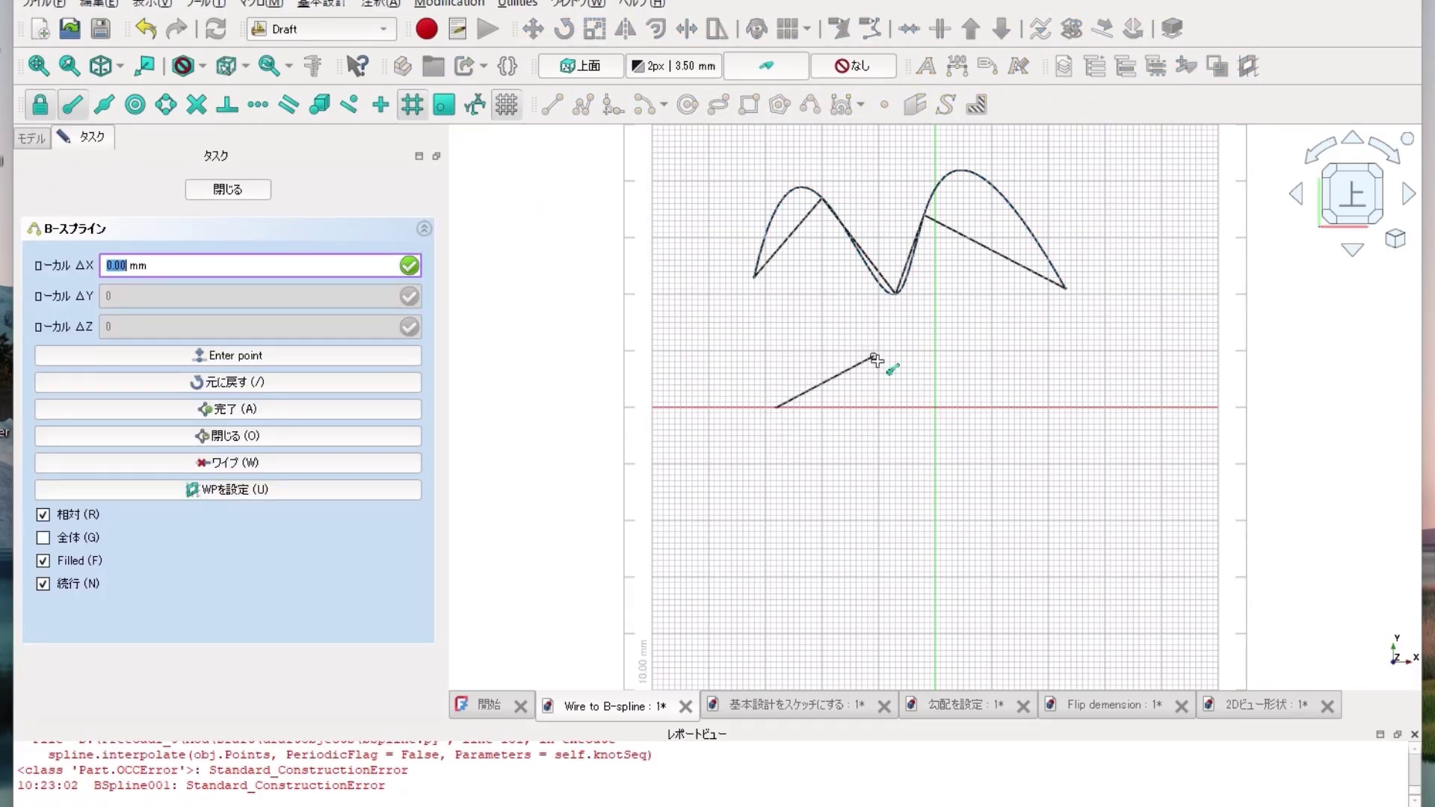
pyautogui.click(931, 462)
pyautogui.click(1032, 425)
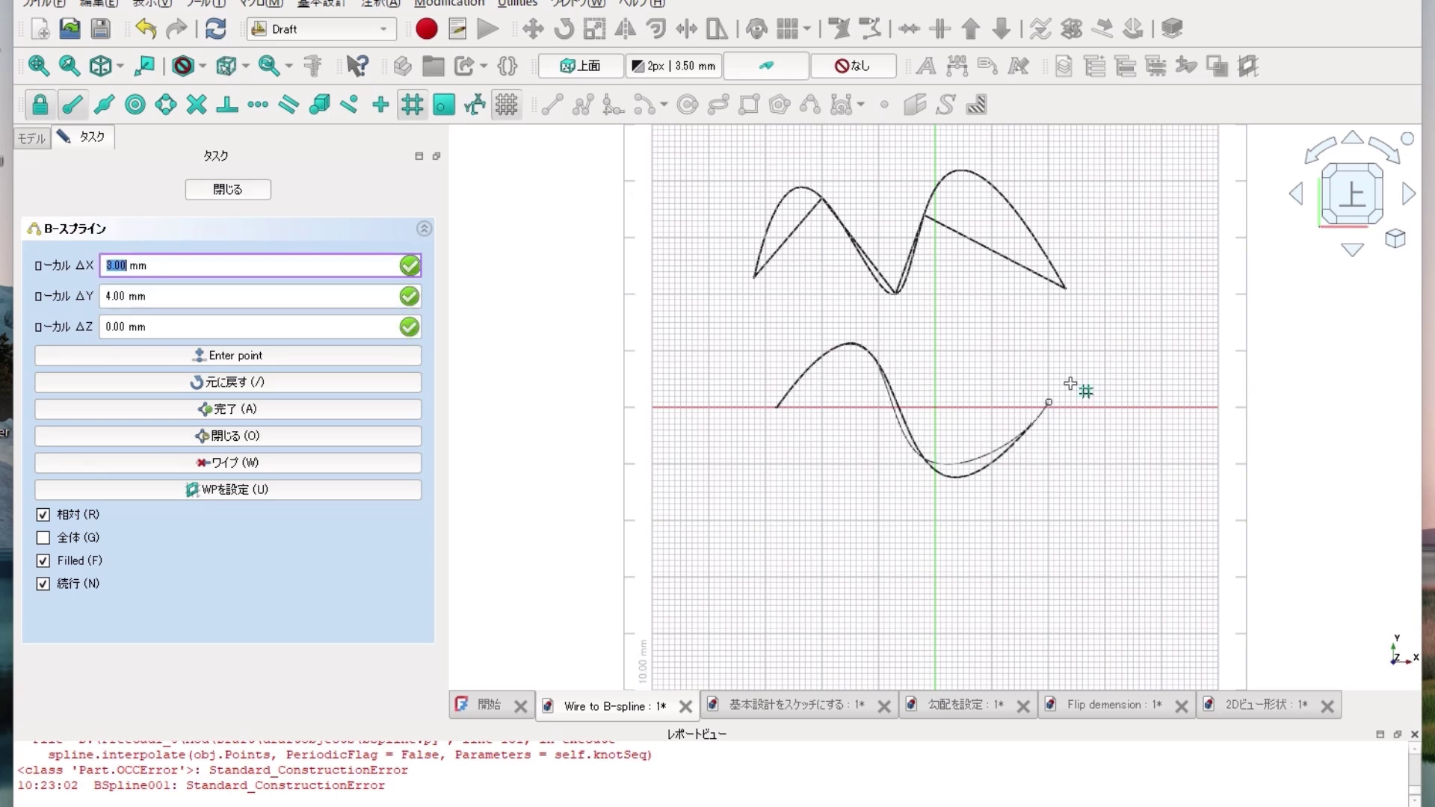
pyautogui.click(1107, 408)
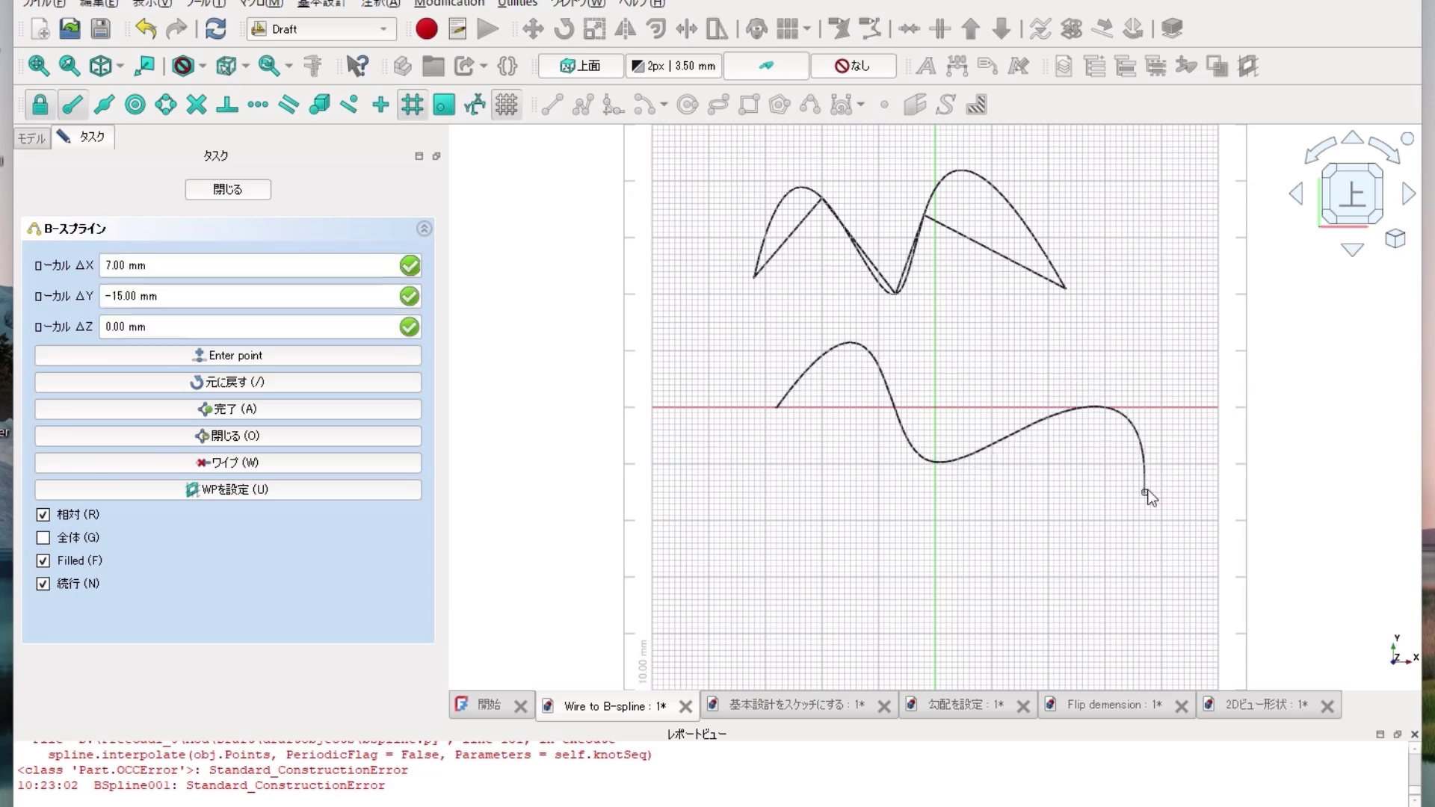
pyautogui.click(1147, 491)
pyautogui.click(250, 190)
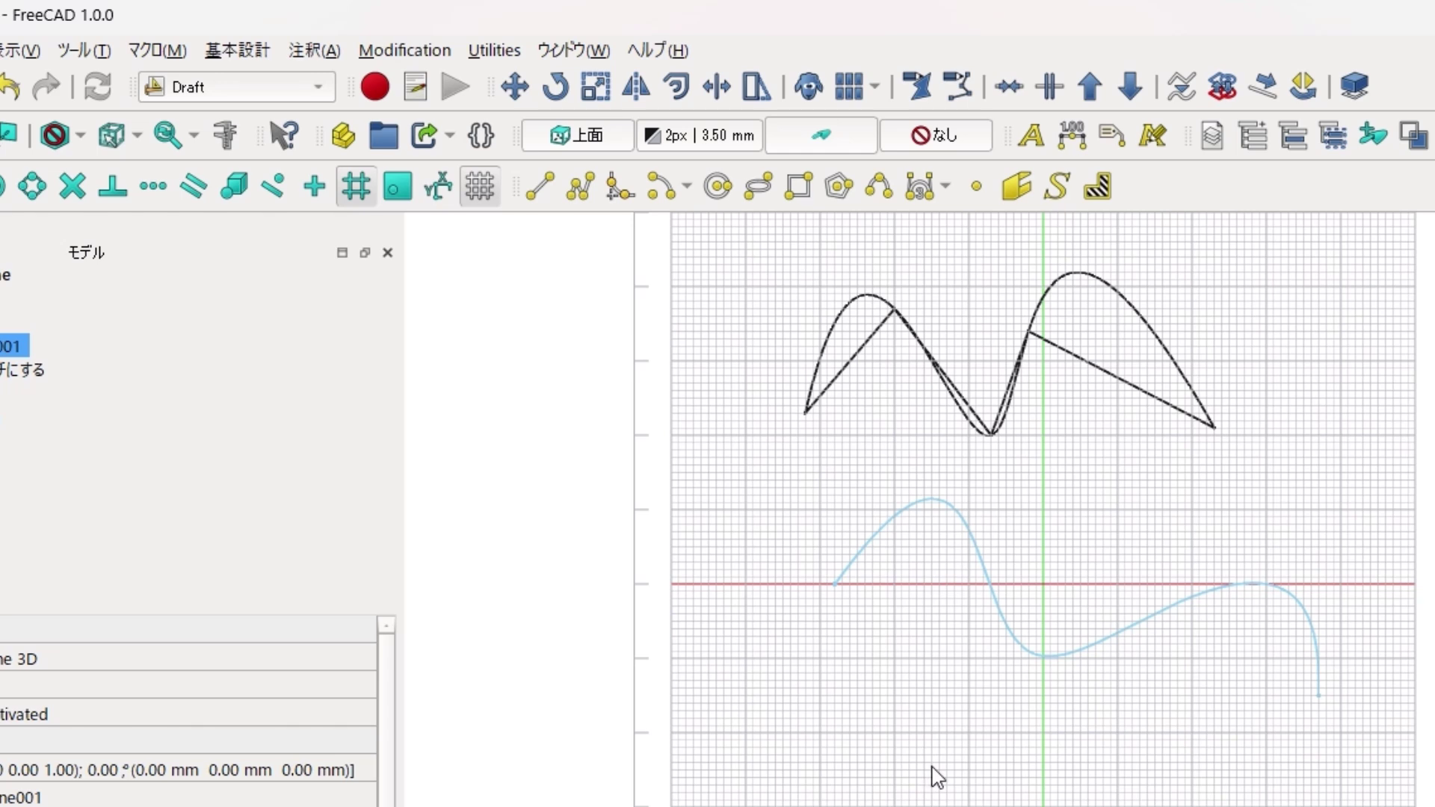
pyautogui.click(1178, 87)
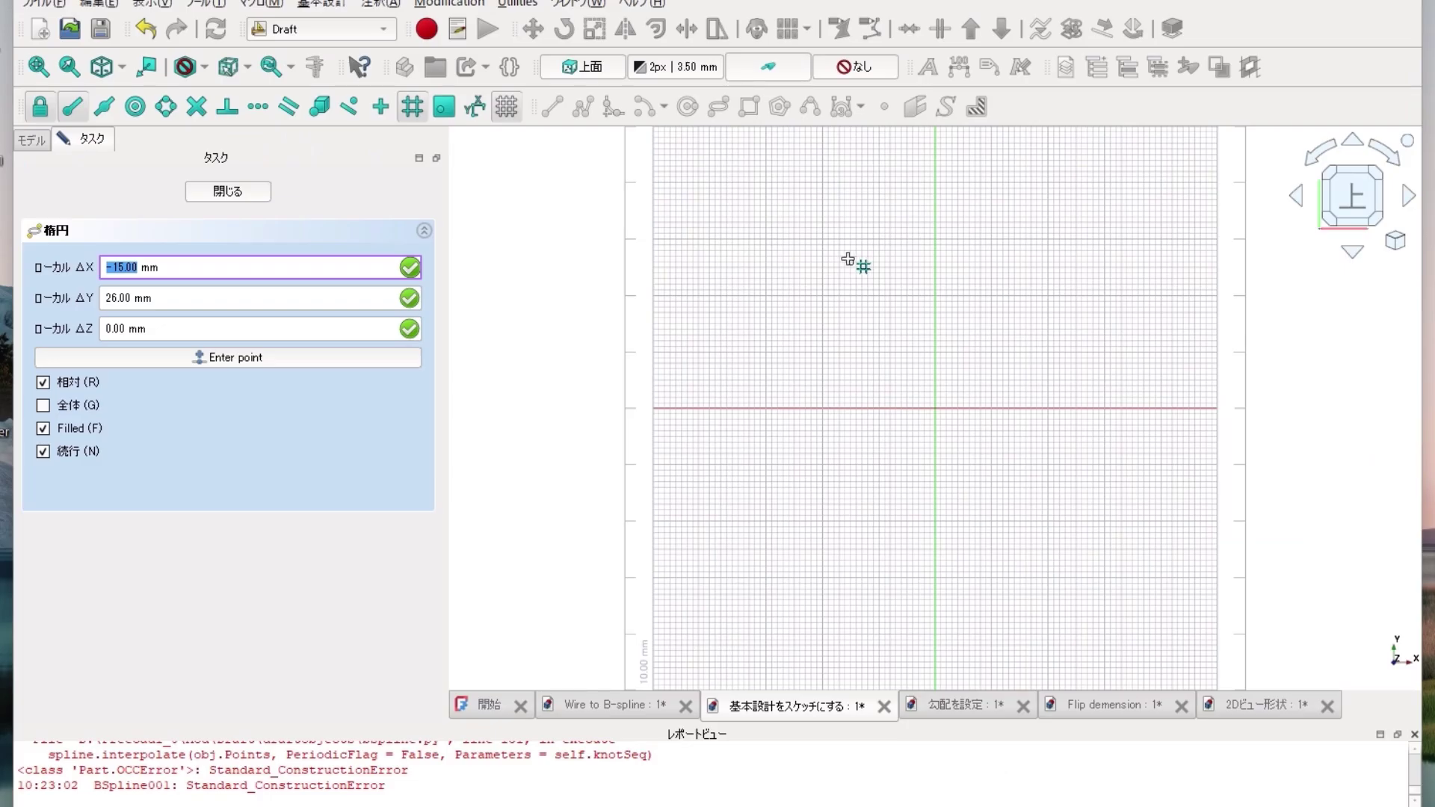
# - Draw an ellipse about 31 mm wide and 21 mm high above the X axis, roughly centred on the Y axis
pyautogui.click(850, 262)
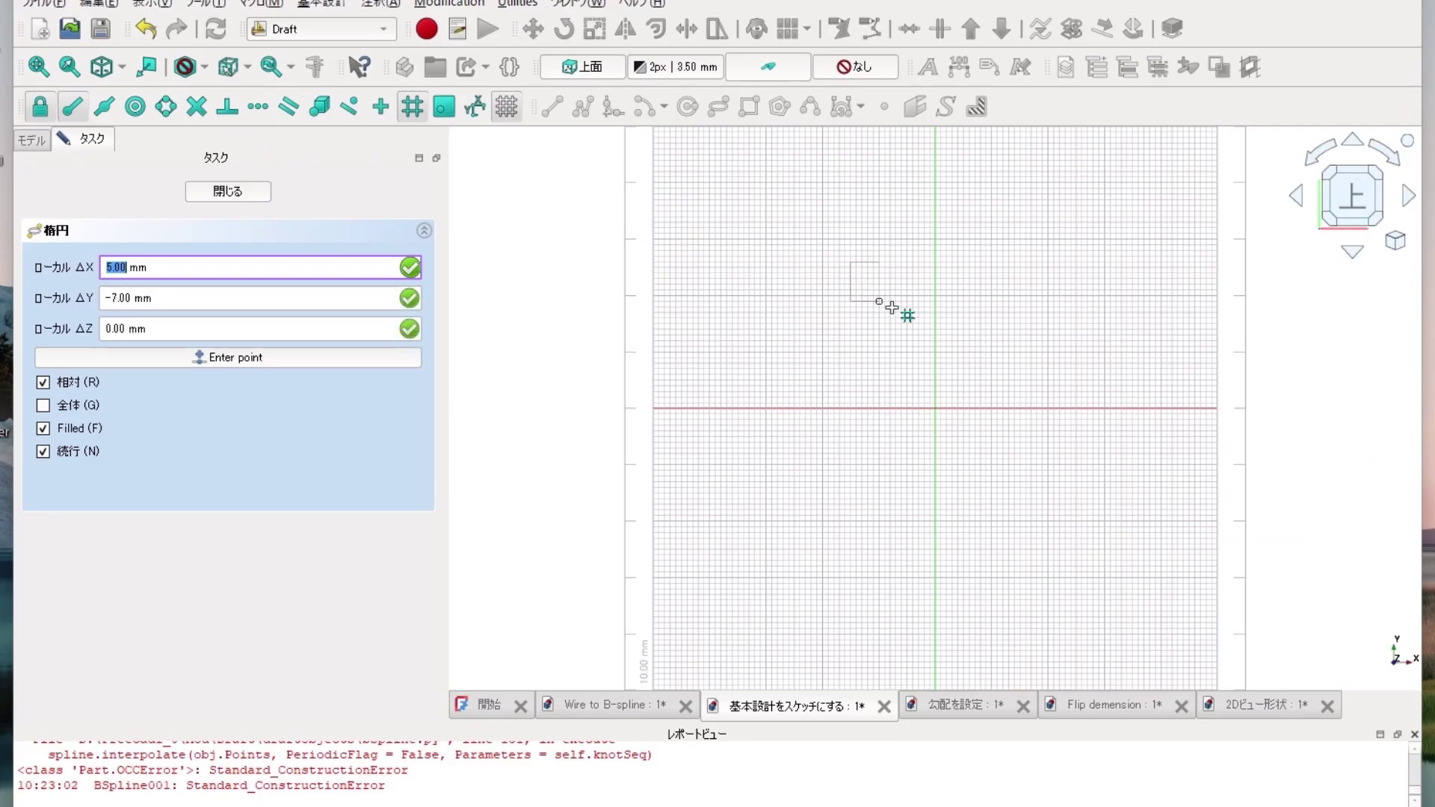
pyautogui.click(1024, 379)
pyautogui.click(205, 195)
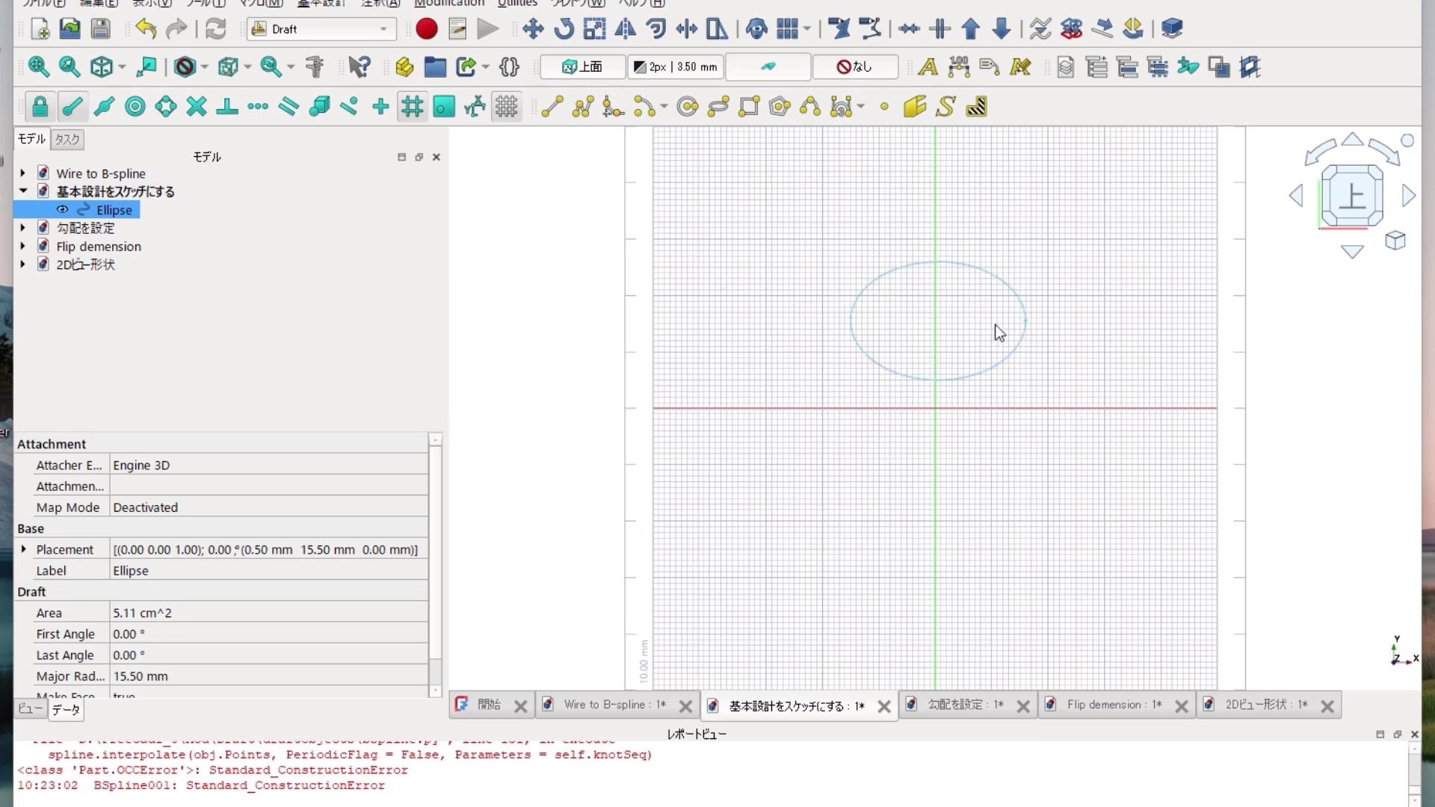
# - Toggle the ellipse's visibility off and on, and convert it with Draft to Sketch, selecting only the resulting sketch
pyautogui.press('space')
pyautogui.press('space')
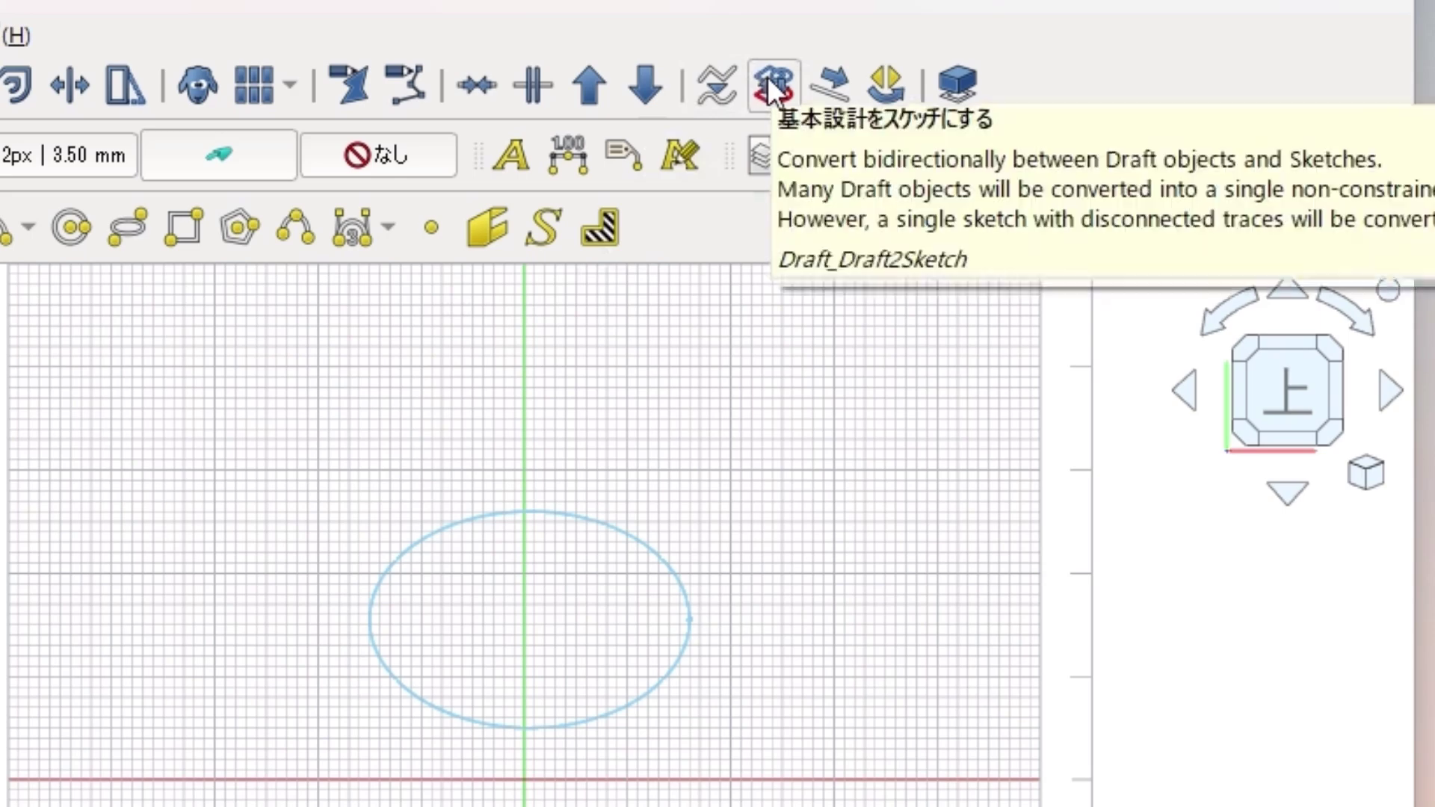
pyautogui.click(769, 76)
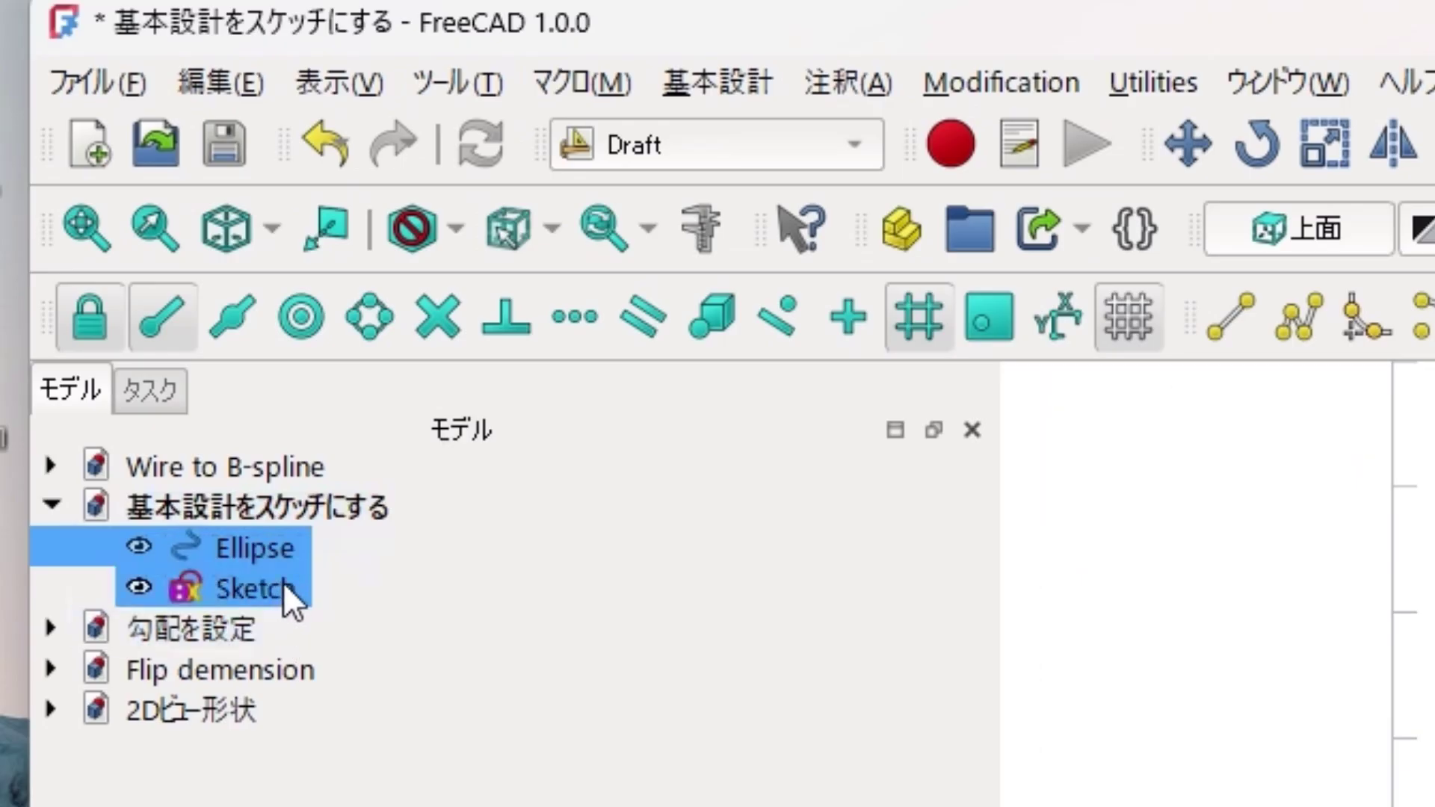
pyautogui.click(282, 581)
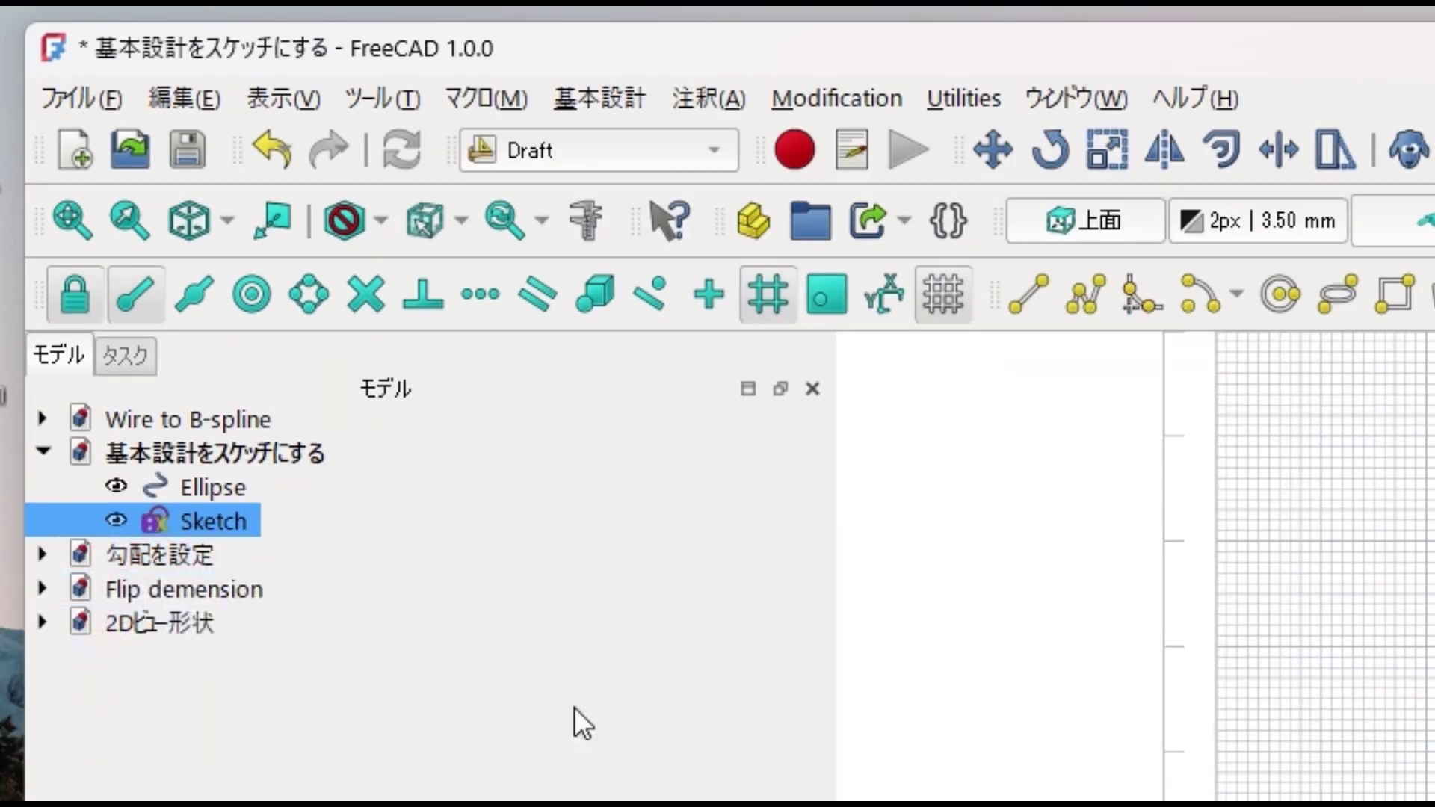
# - Switch to the Part Design workbench and move the ellipse's sketch into a new body
pyautogui.click(707, 148)
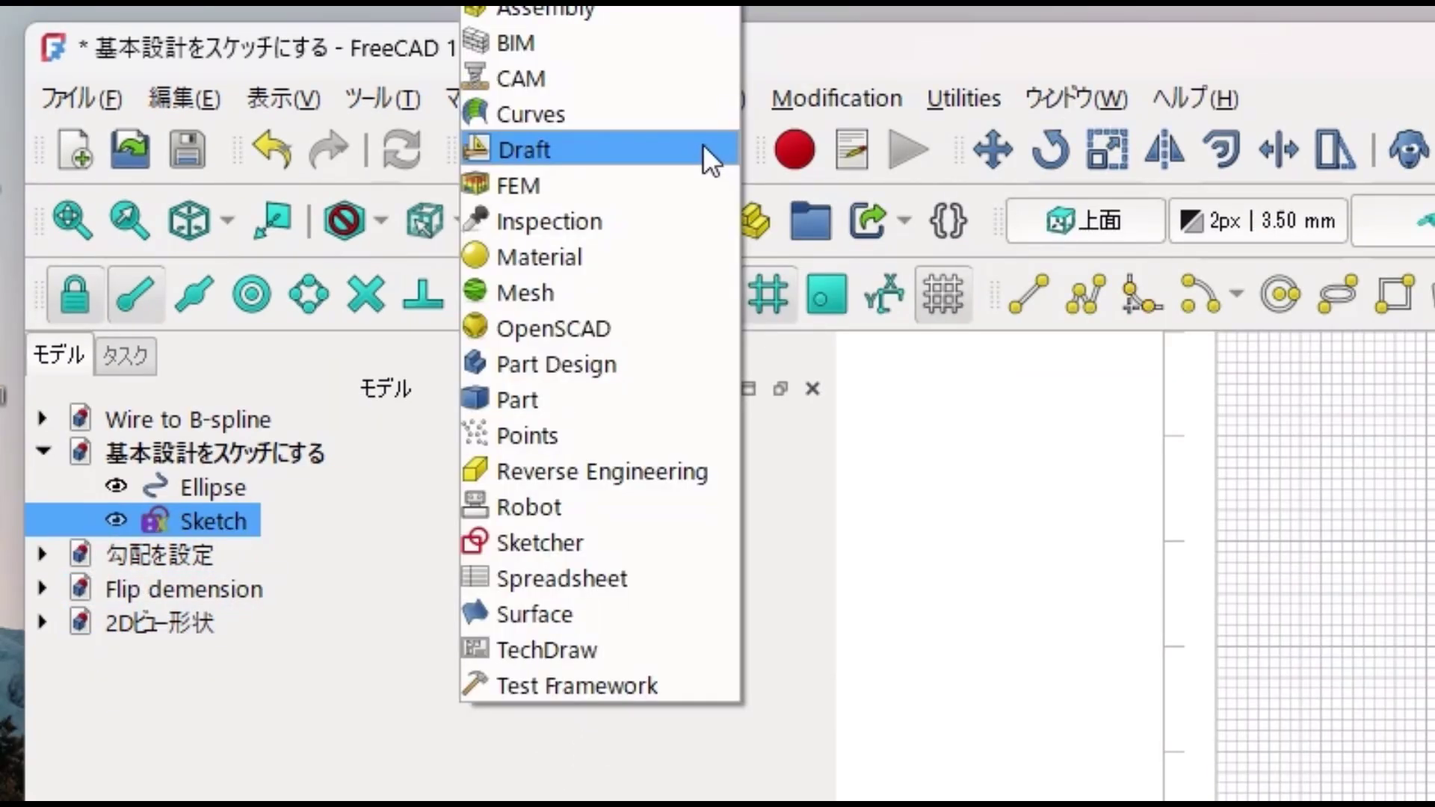
pyautogui.click(635, 366)
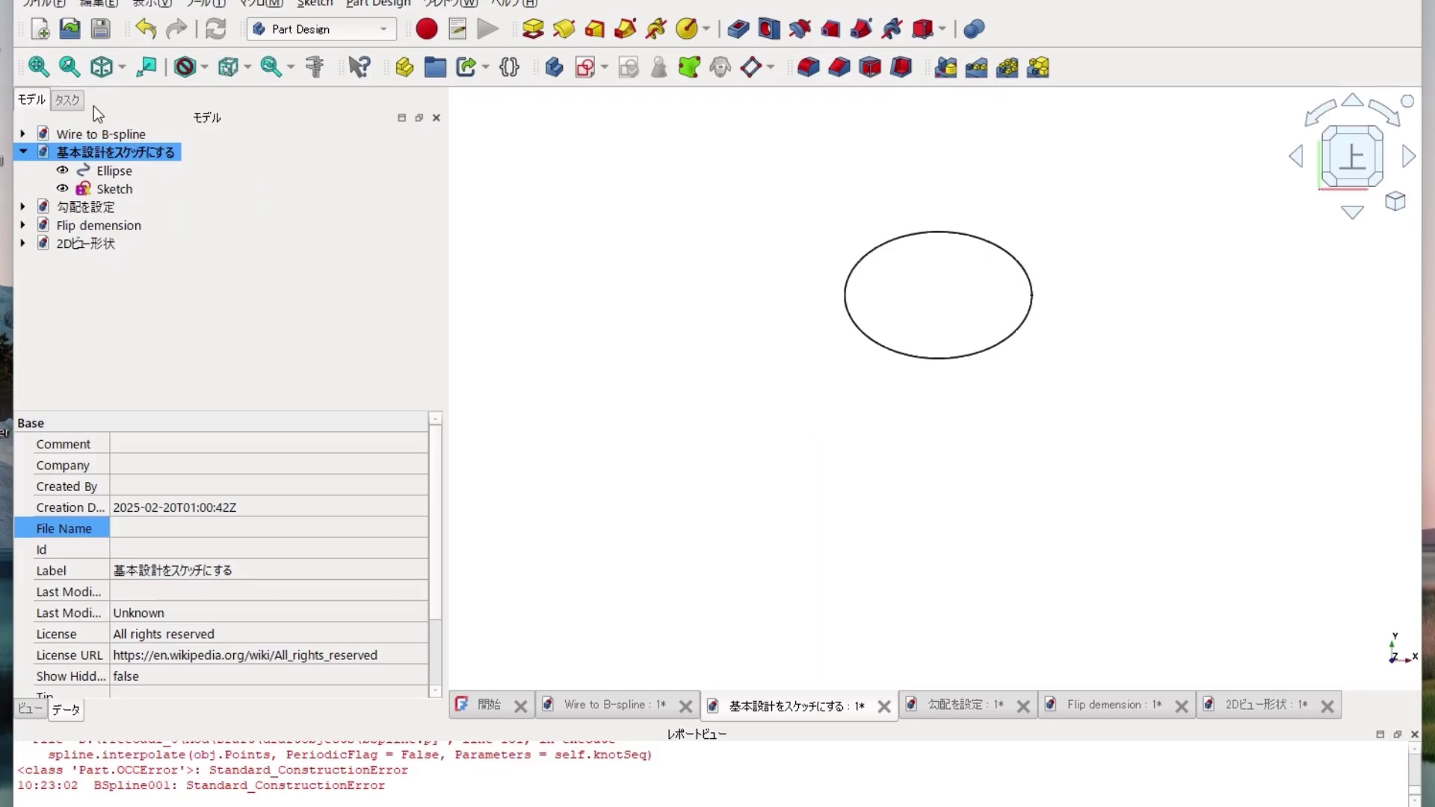
pyautogui.click(74, 102)
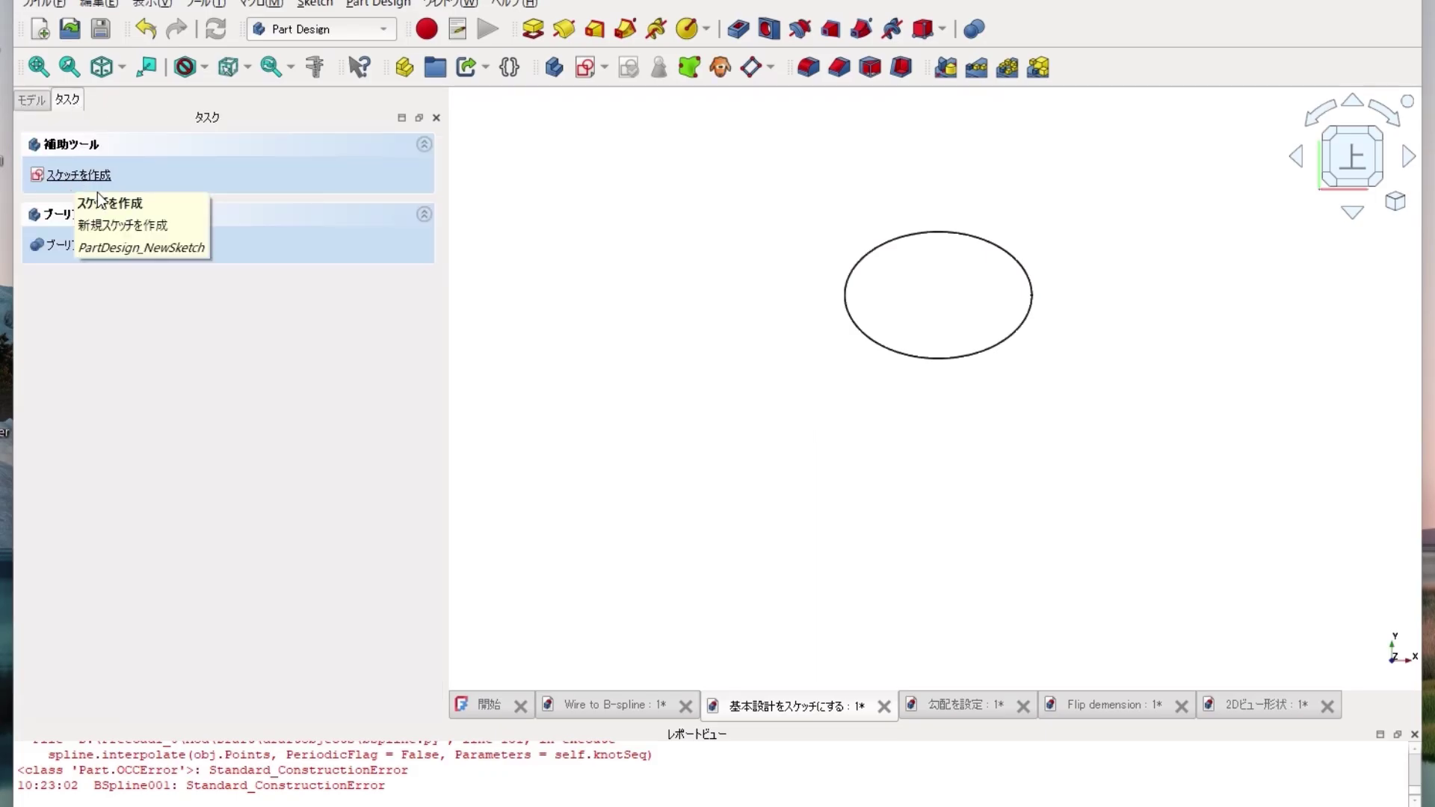
pyautogui.click(30, 105)
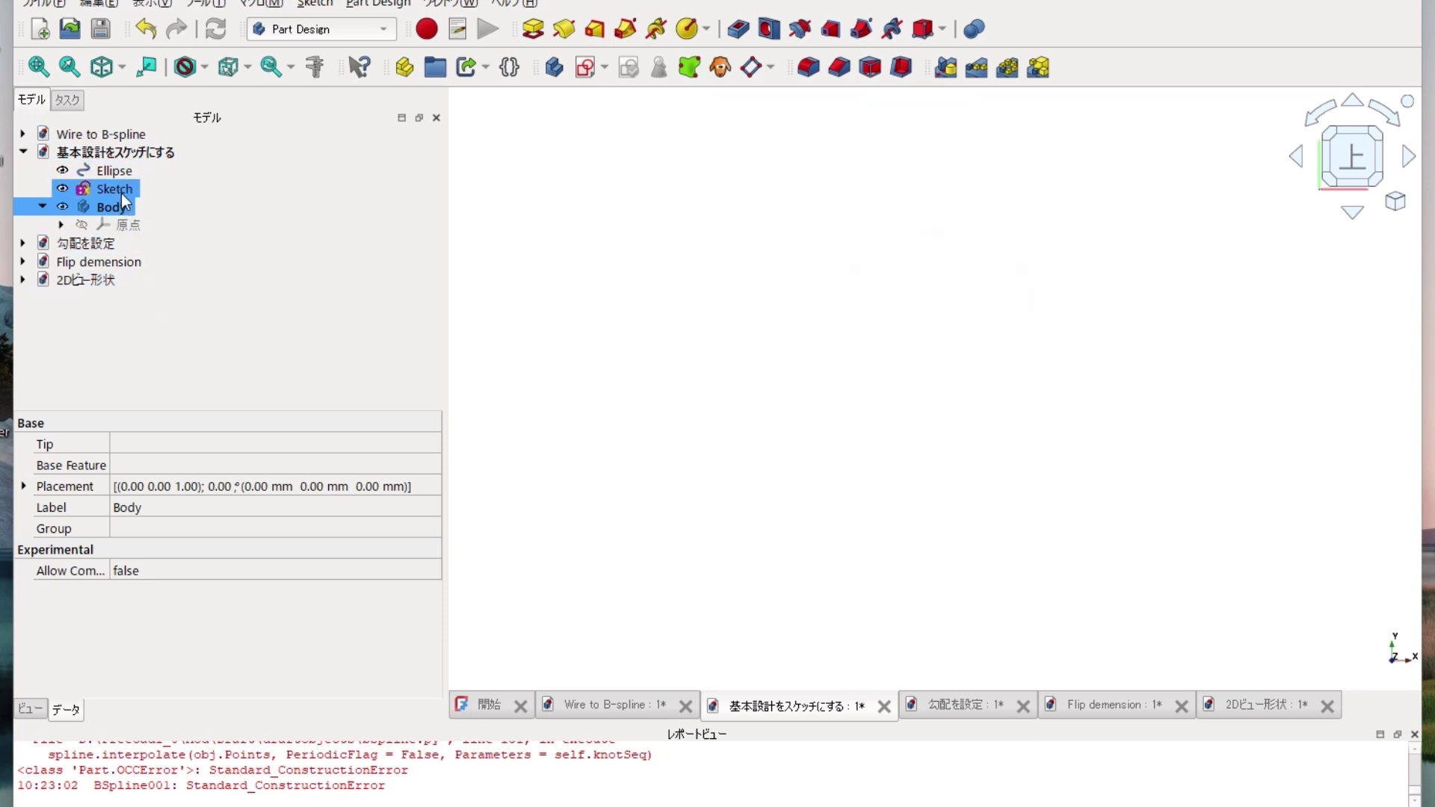
pyautogui.click(123, 193)
pyautogui.moveTo(125, 196); pyautogui.dragTo(141, 212)
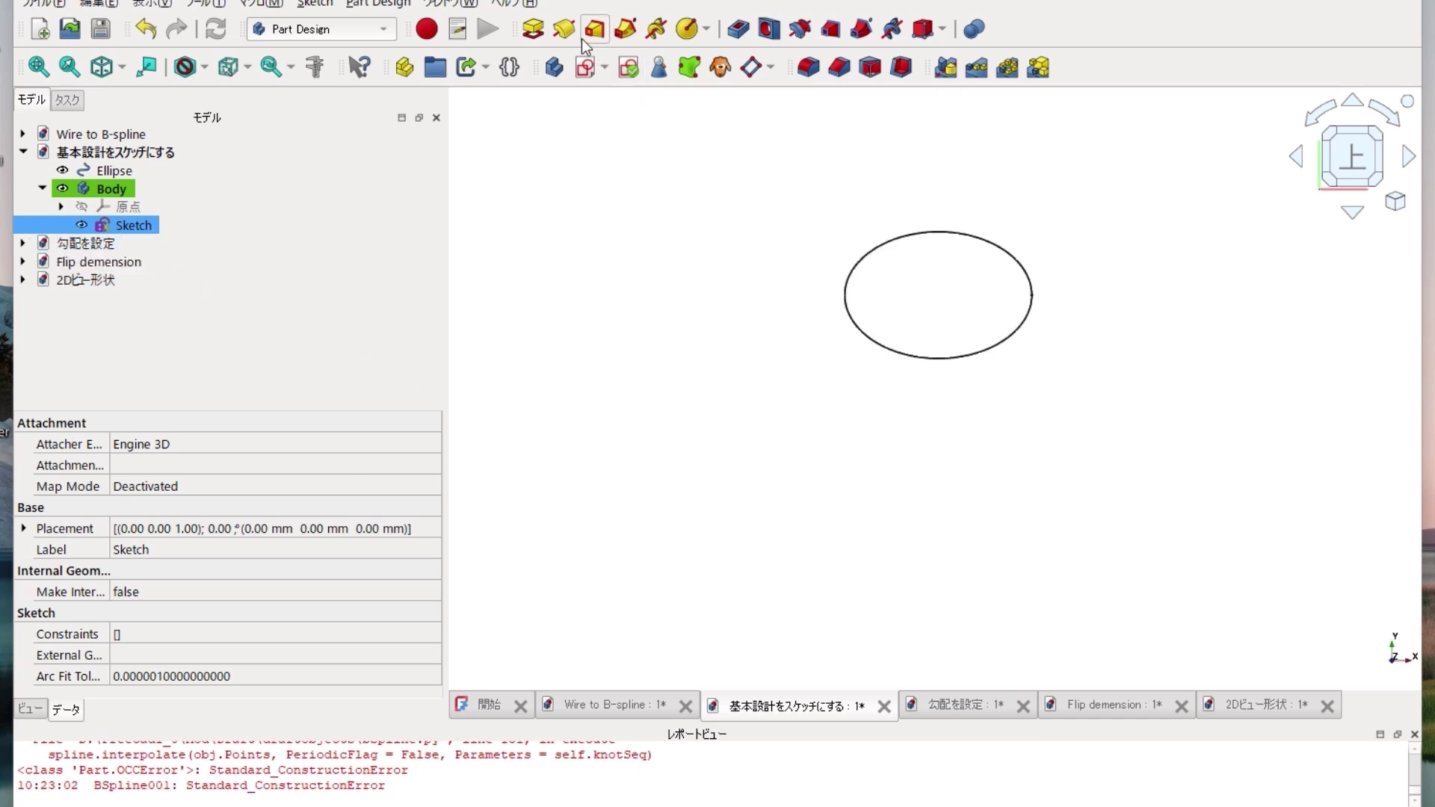
# - Pad the ellipse sketch to a length of 10 mm, viewing it isometrically
pyautogui.click(541, 29)
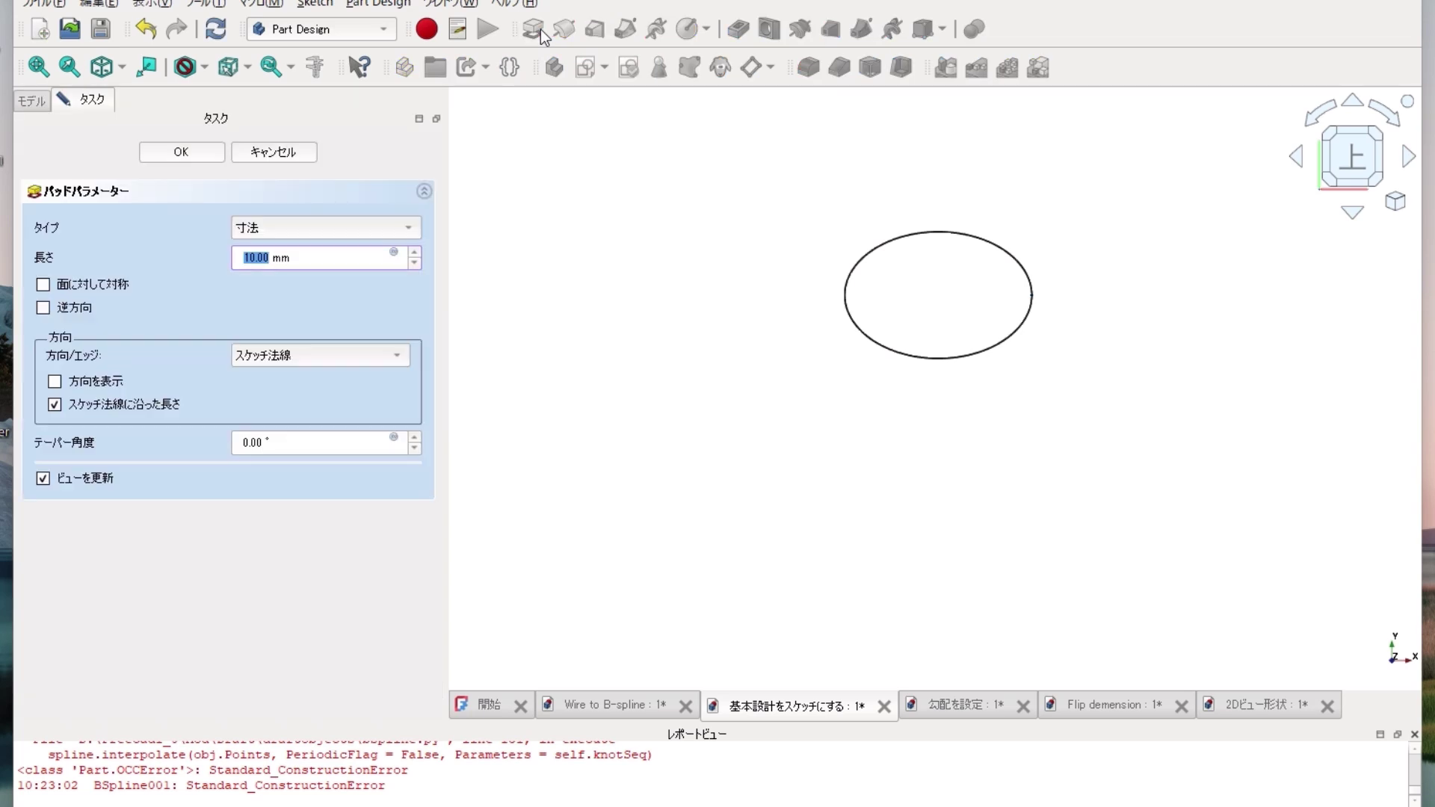
pyautogui.click(102, 67)
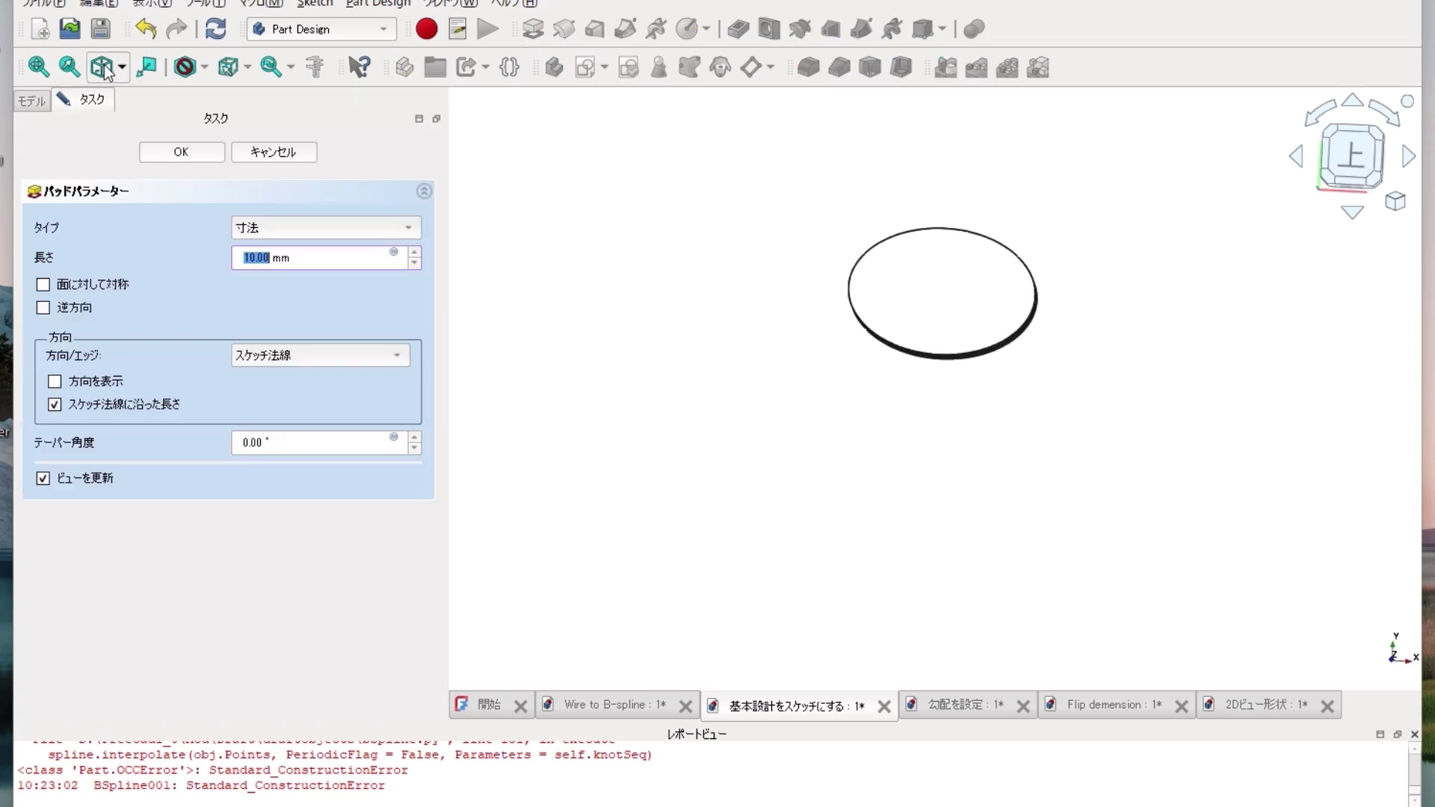
pyautogui.click(183, 153)
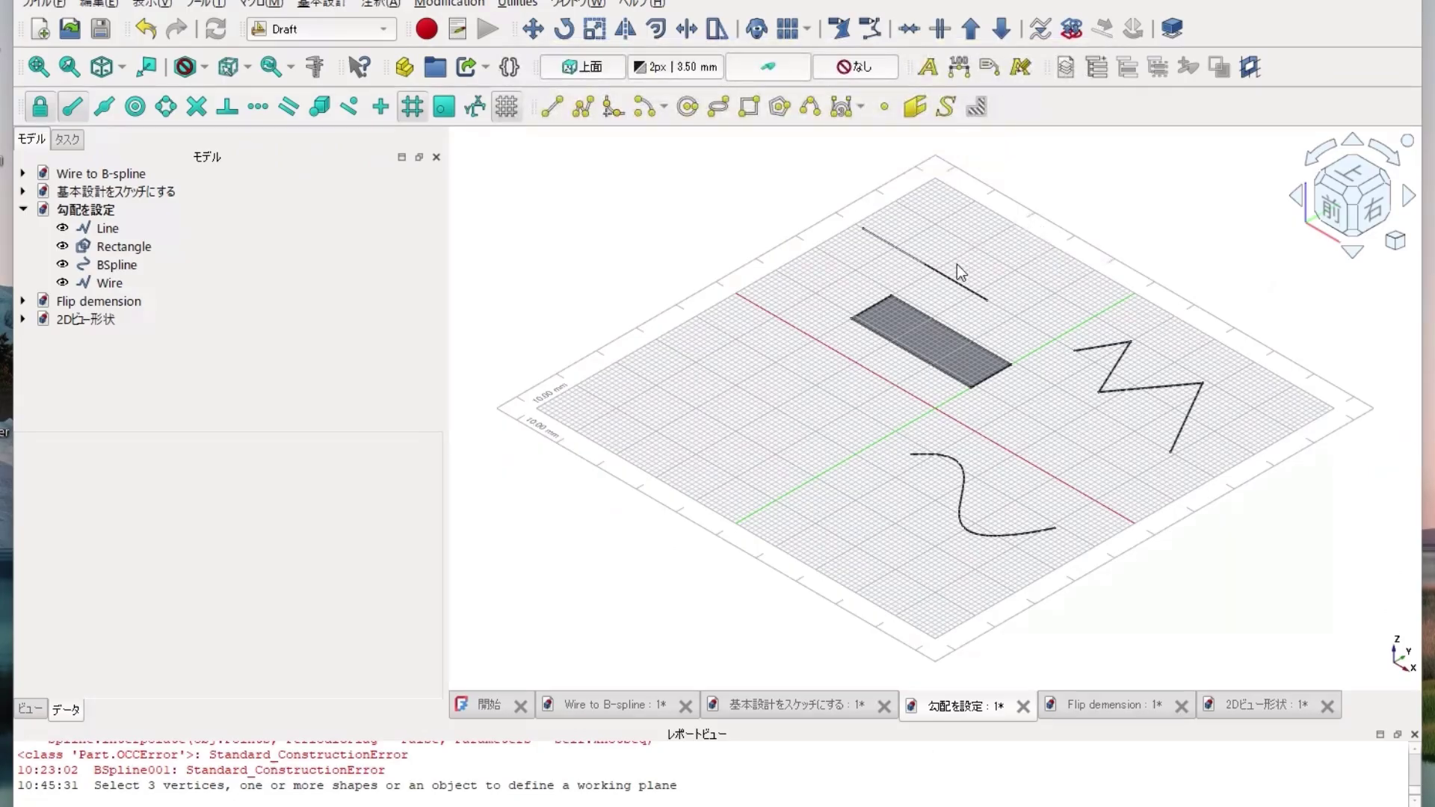
# - Set the slope of the straight line in the 勾配を設定 document to 1
pyautogui.click(950, 277)
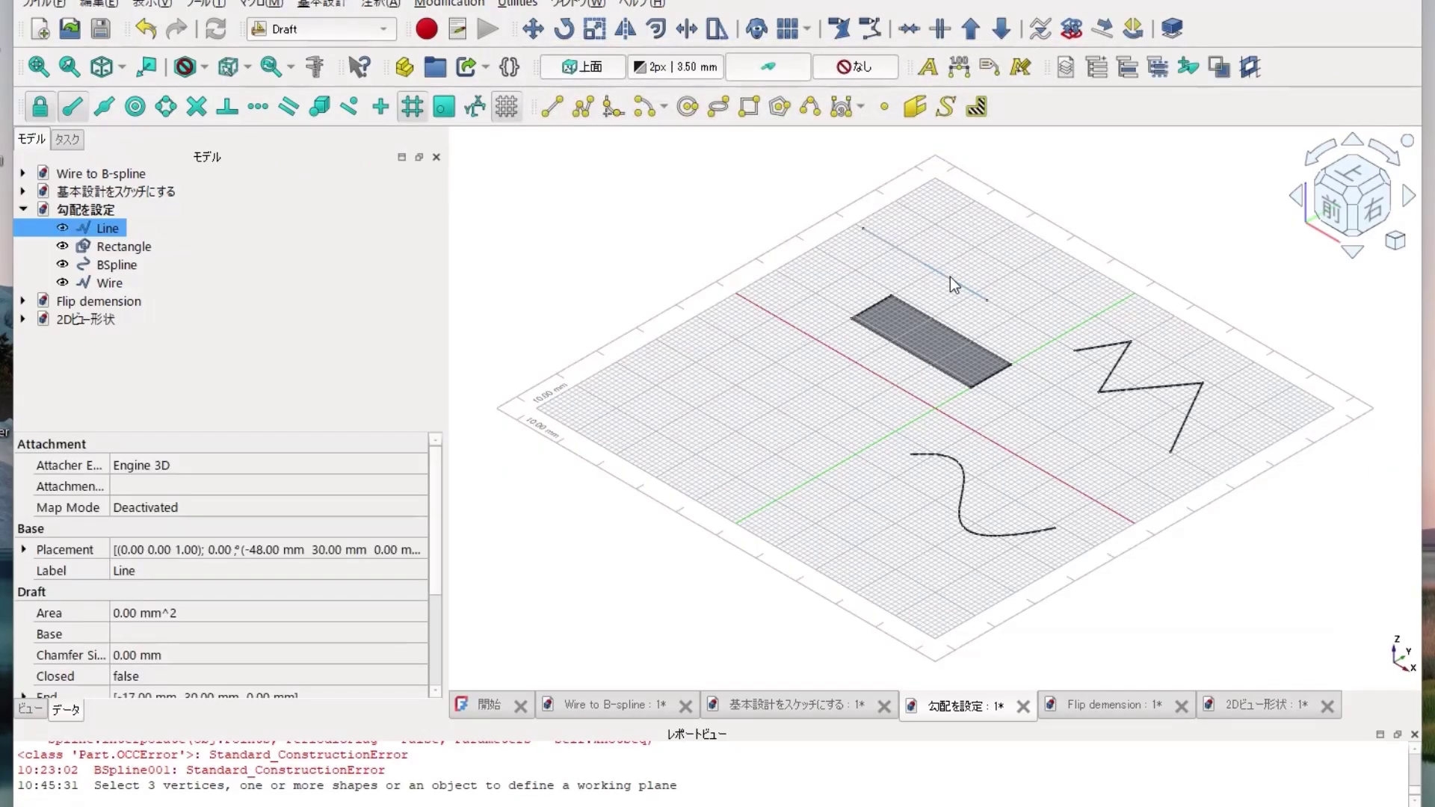
pyautogui.click(1105, 33)
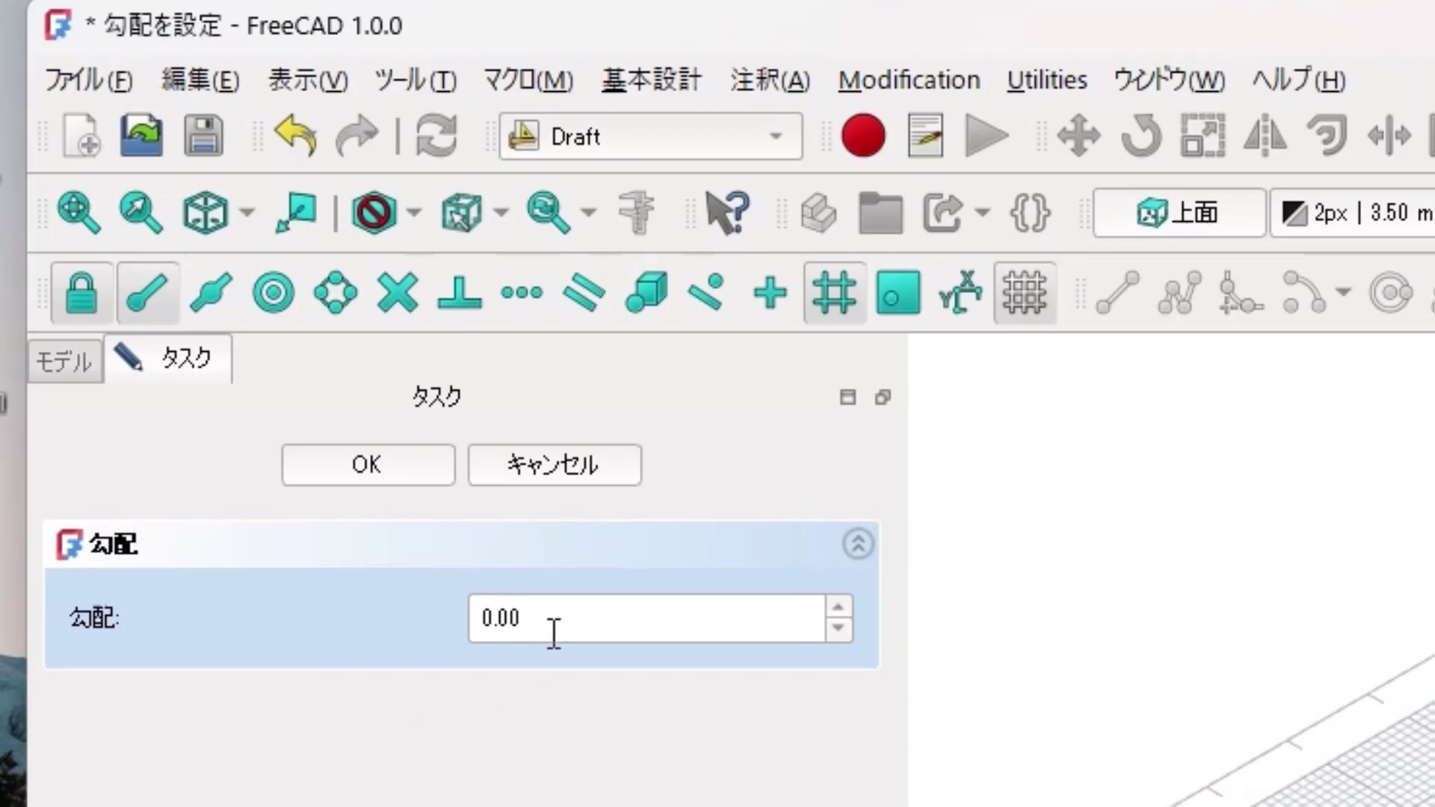
pyautogui.moveTo(275, 273); pyautogui.dragTo(229, 268)
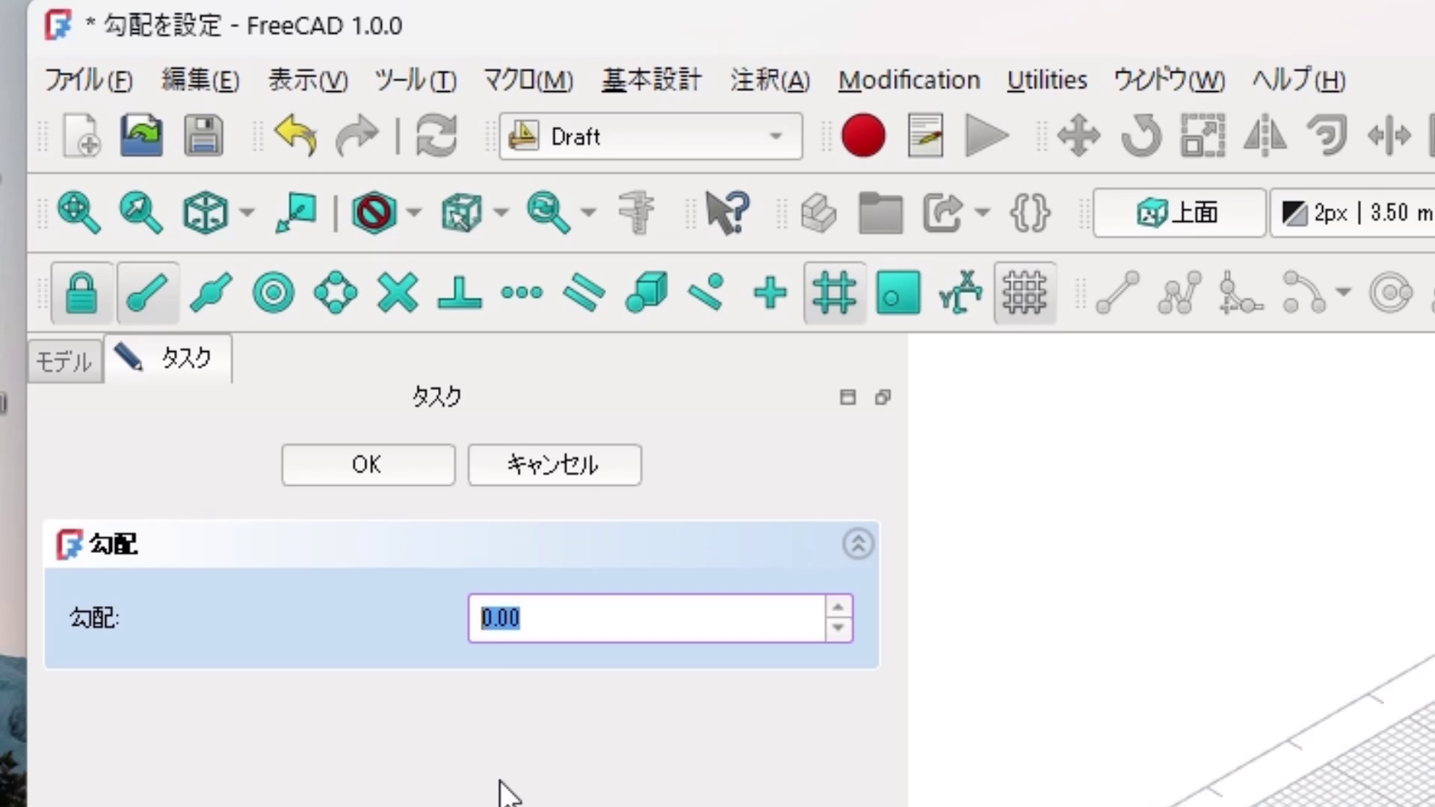
pyautogui.write('1')
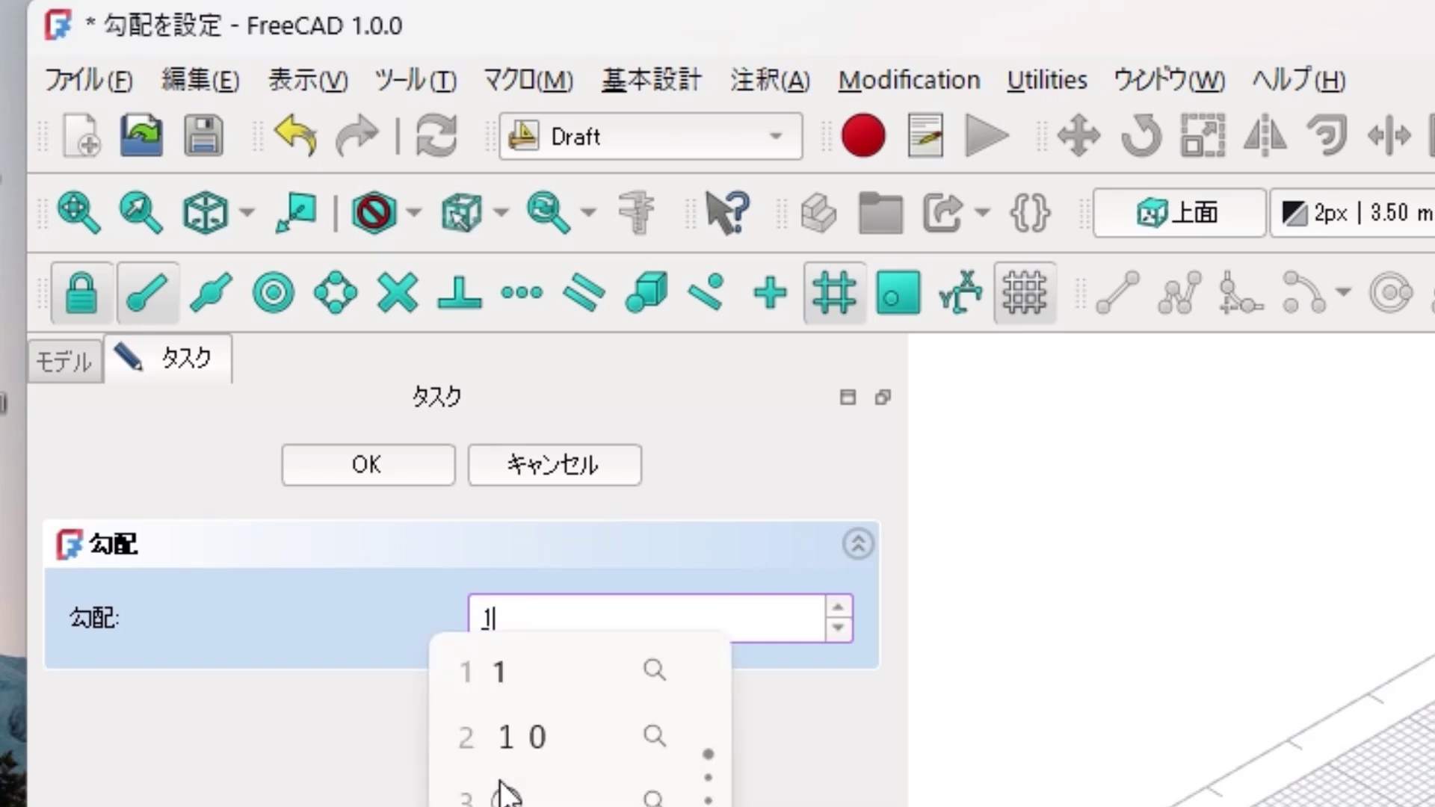
pyautogui.press('BackSpace')
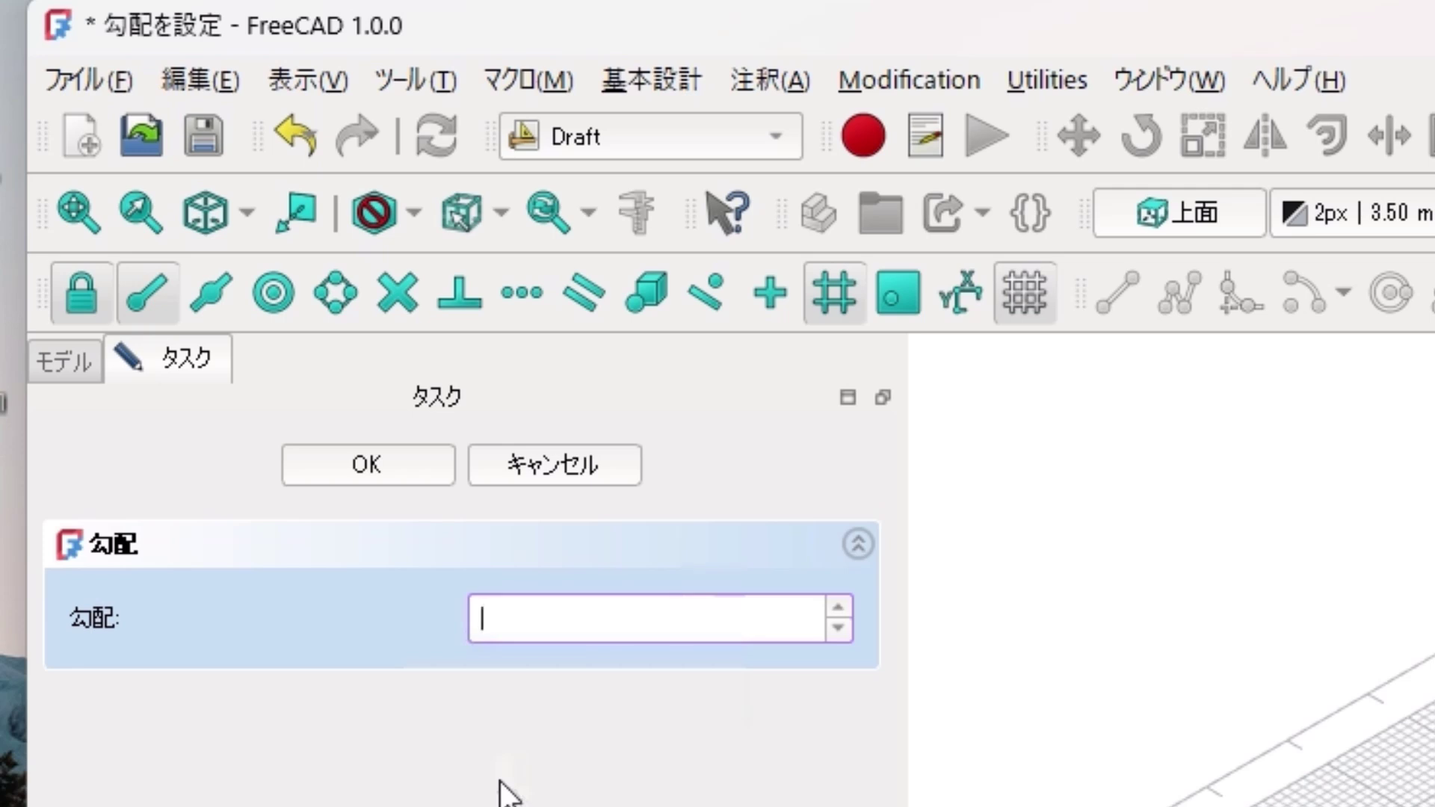
pyautogui.write('1')
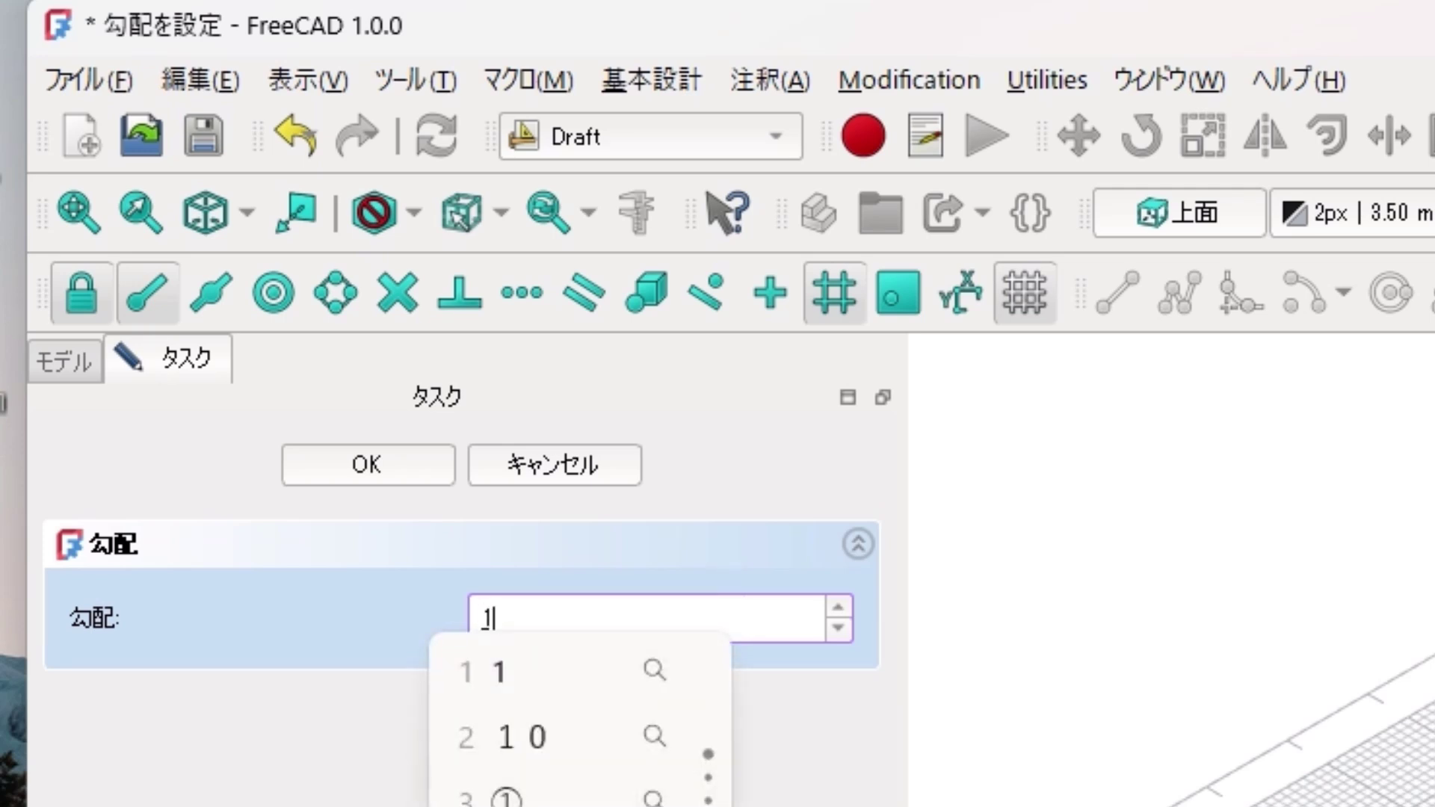
pyautogui.press('Return')
pyautogui.press('Return')
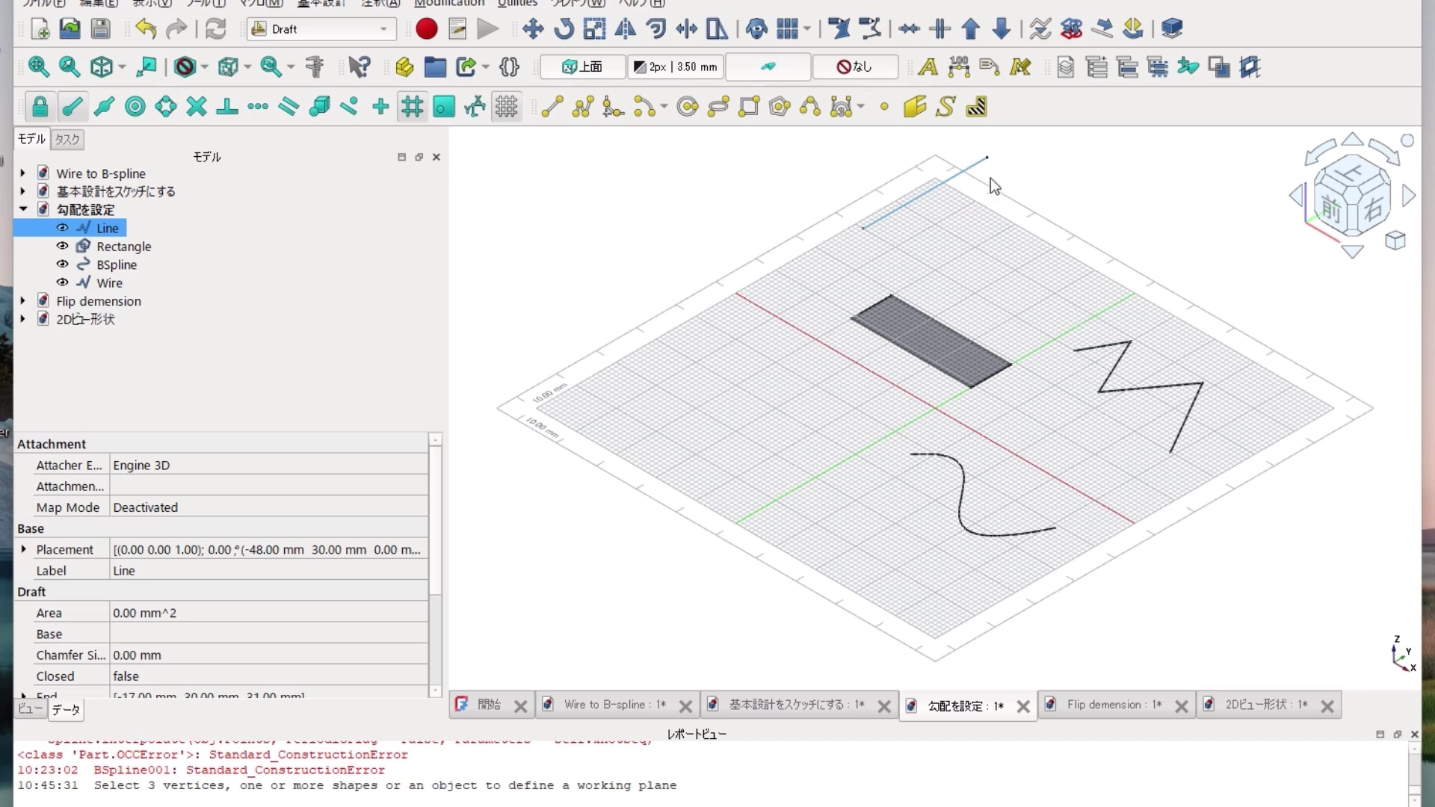
# - Try to apply a slope of 1 to the rectangle with the Set Slope command
pyautogui.click(950, 378)
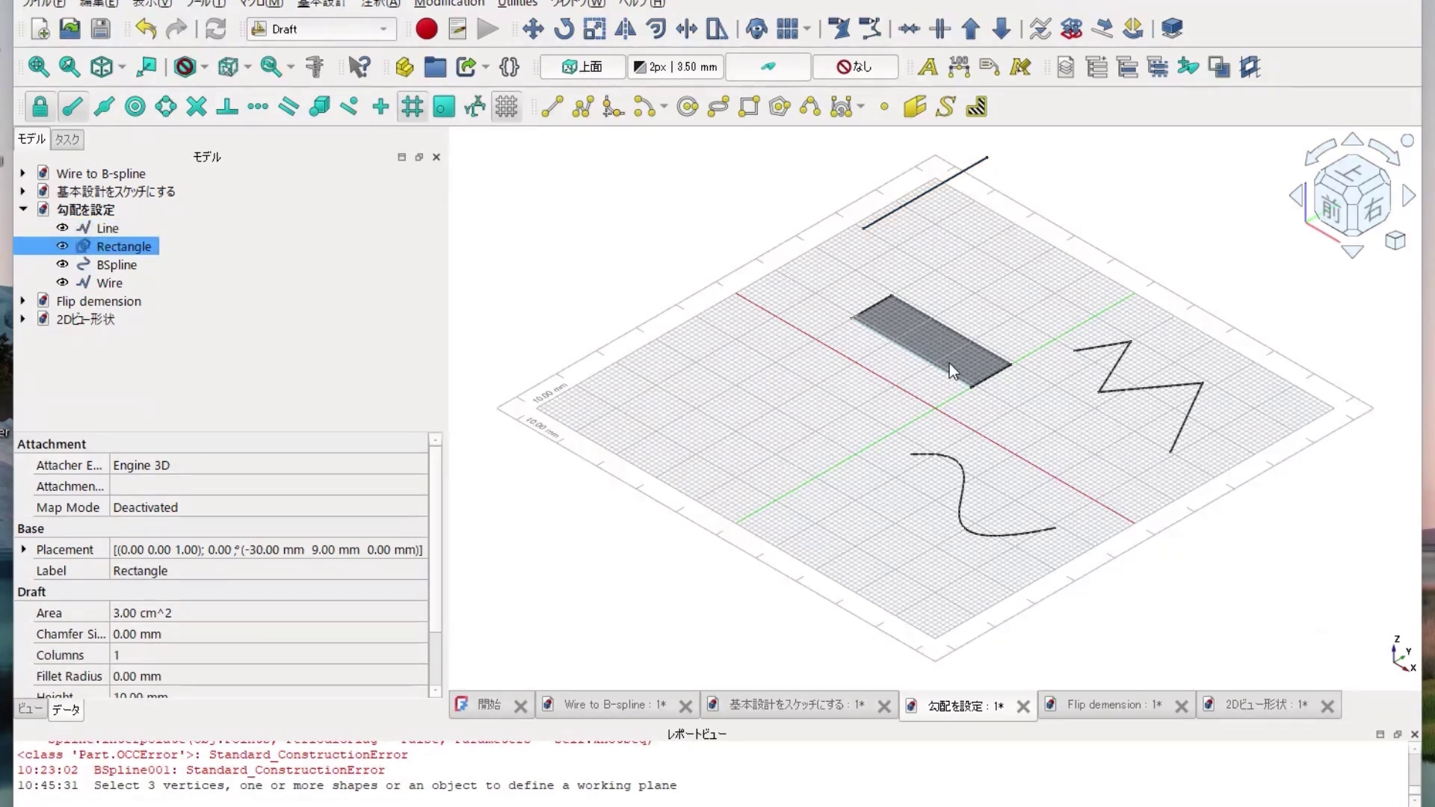
pyautogui.click(1102, 28)
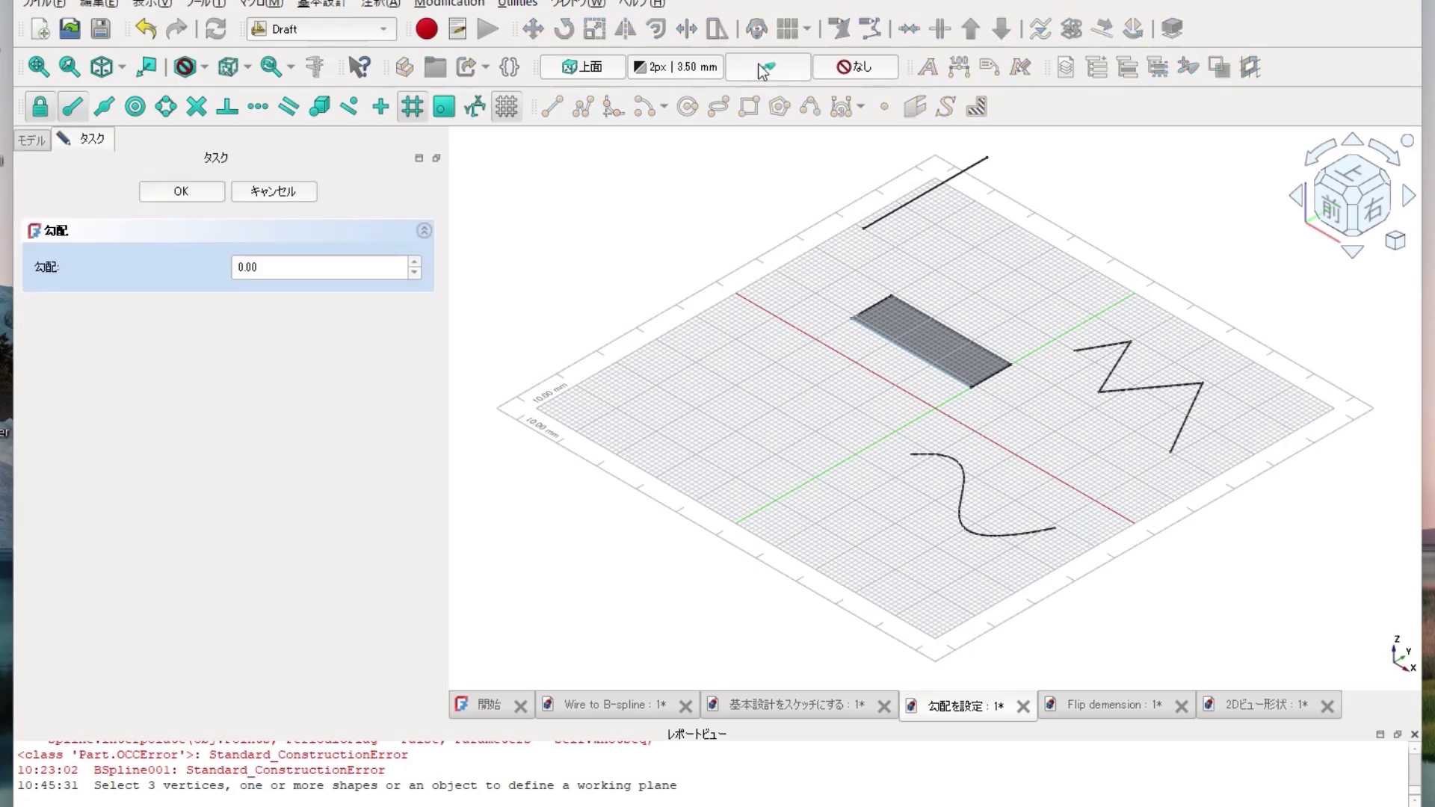
pyautogui.click(320, 266)
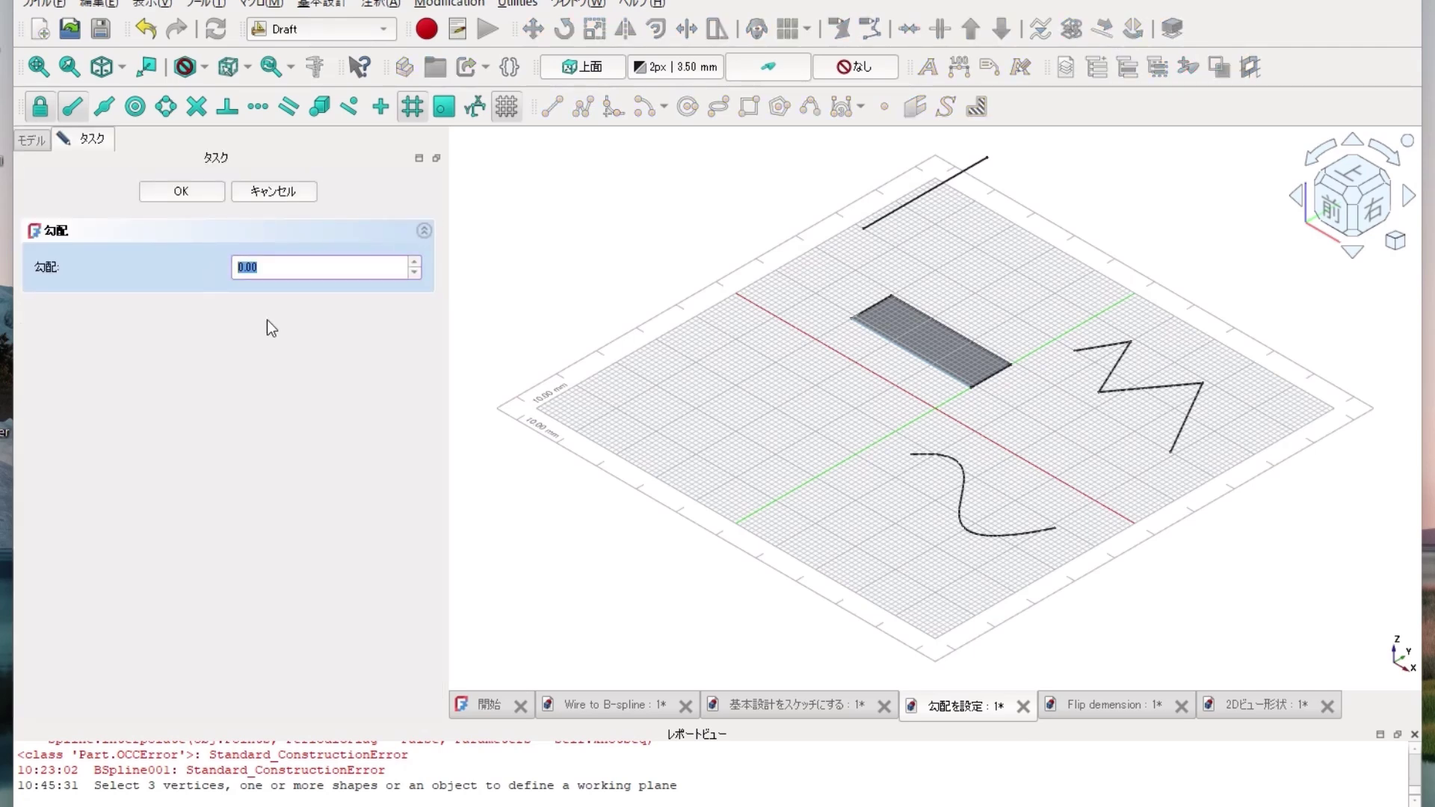
pyautogui.write('1')
pyautogui.press('Return')
pyautogui.press('Return')
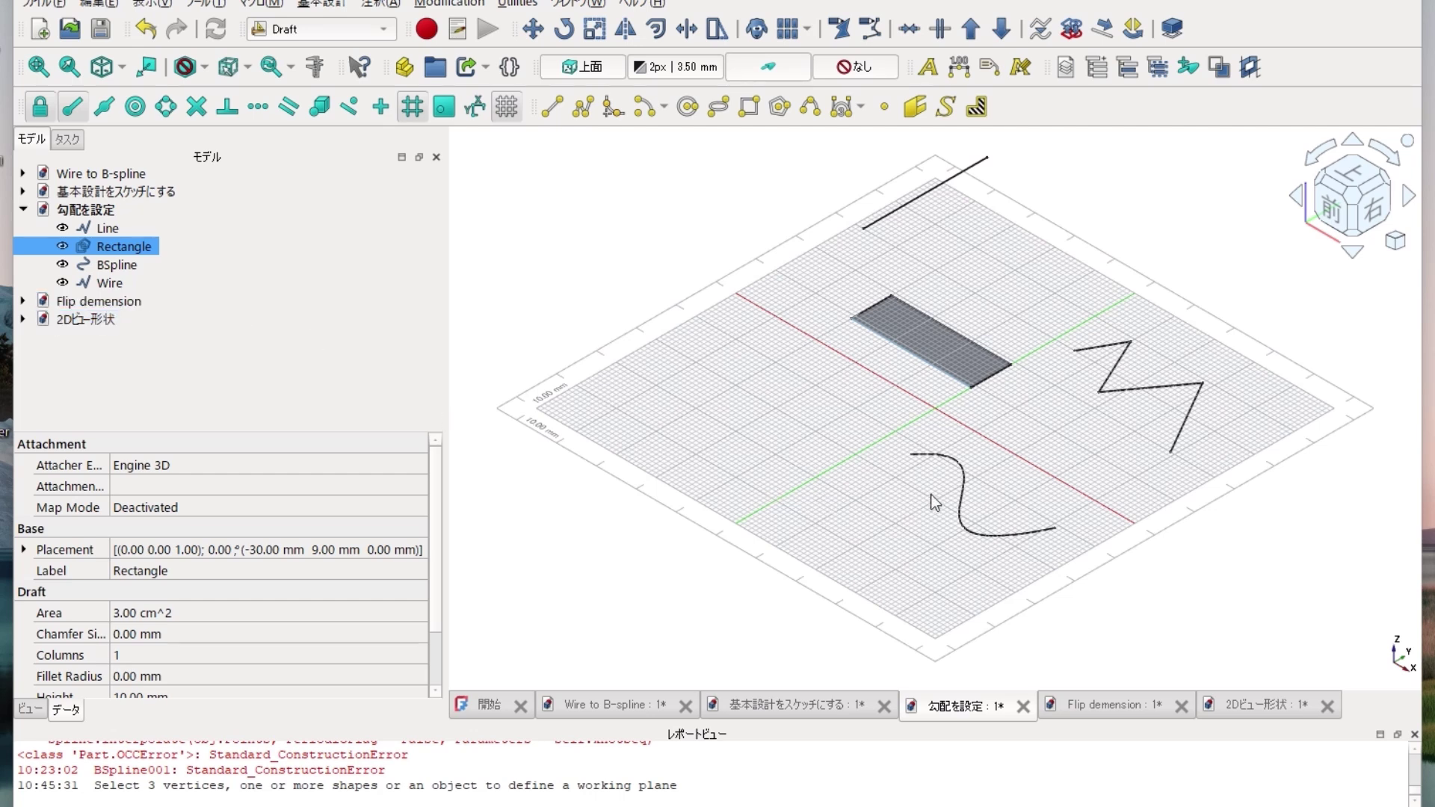
# - Try to apply a slope of 1 to the B-spline with the Set Slope command
pyautogui.click(112, 267)
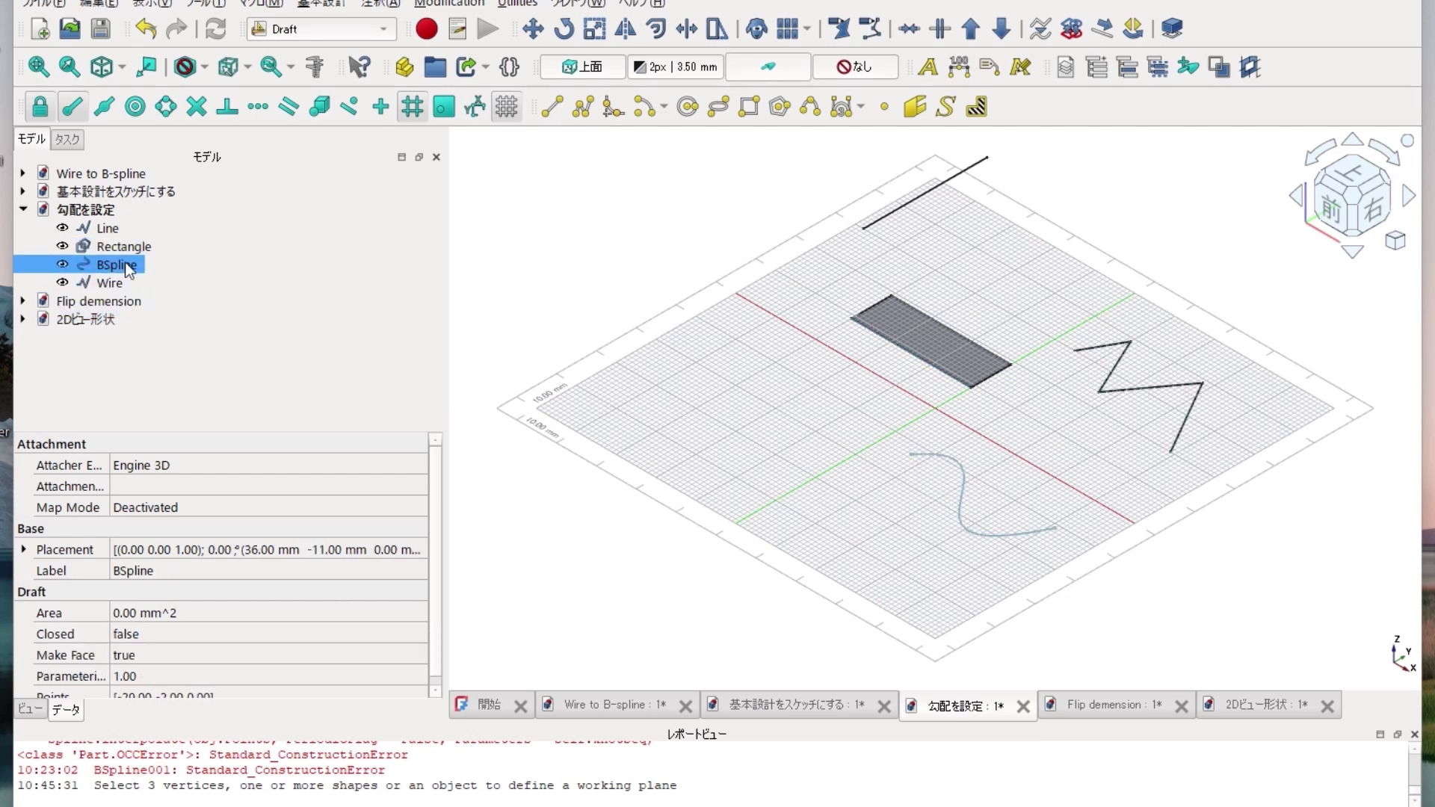
pyautogui.click(1103, 29)
pyautogui.moveTo(289, 267); pyautogui.dragTo(202, 267)
pyautogui.write('1')
pyautogui.press('Return')
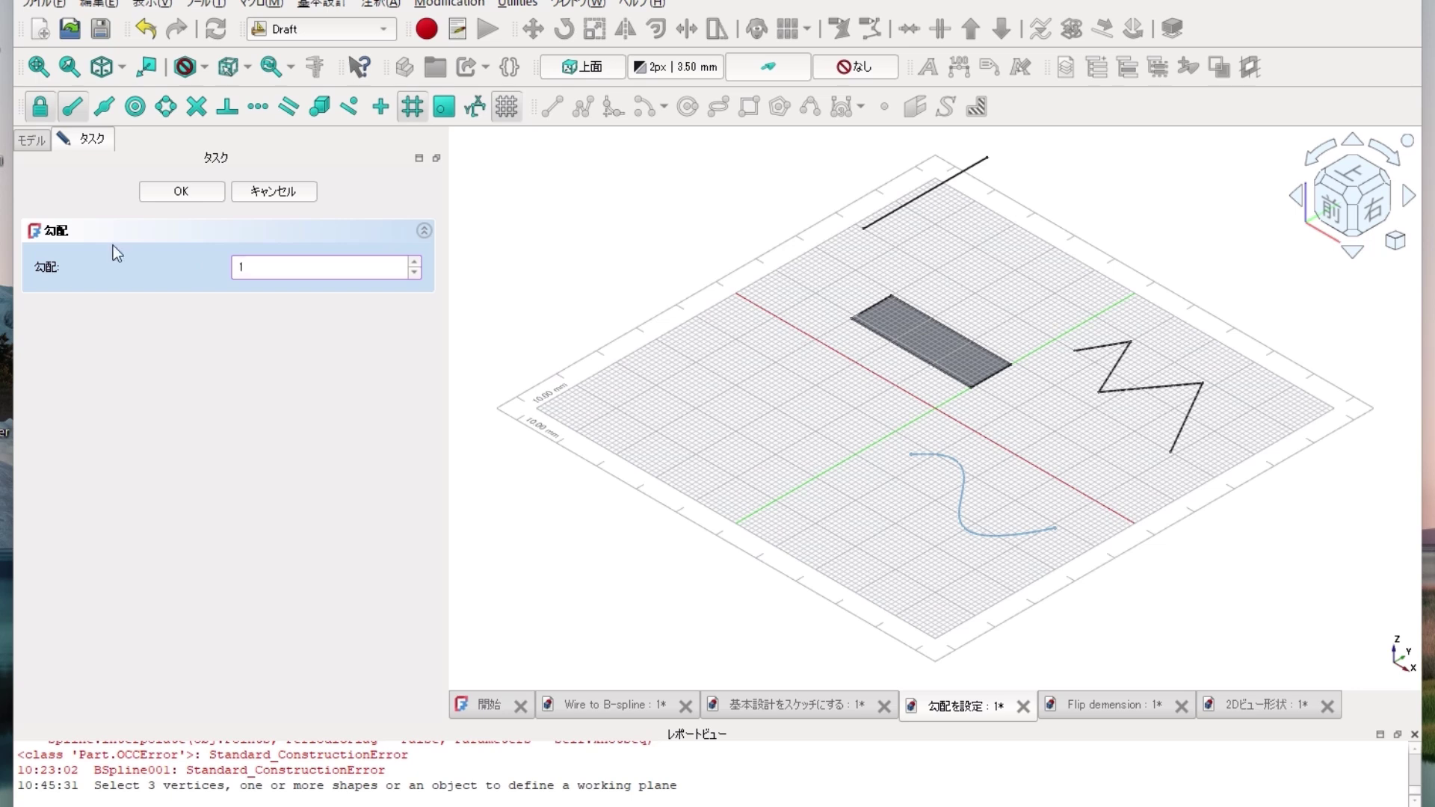
pyautogui.click(181, 192)
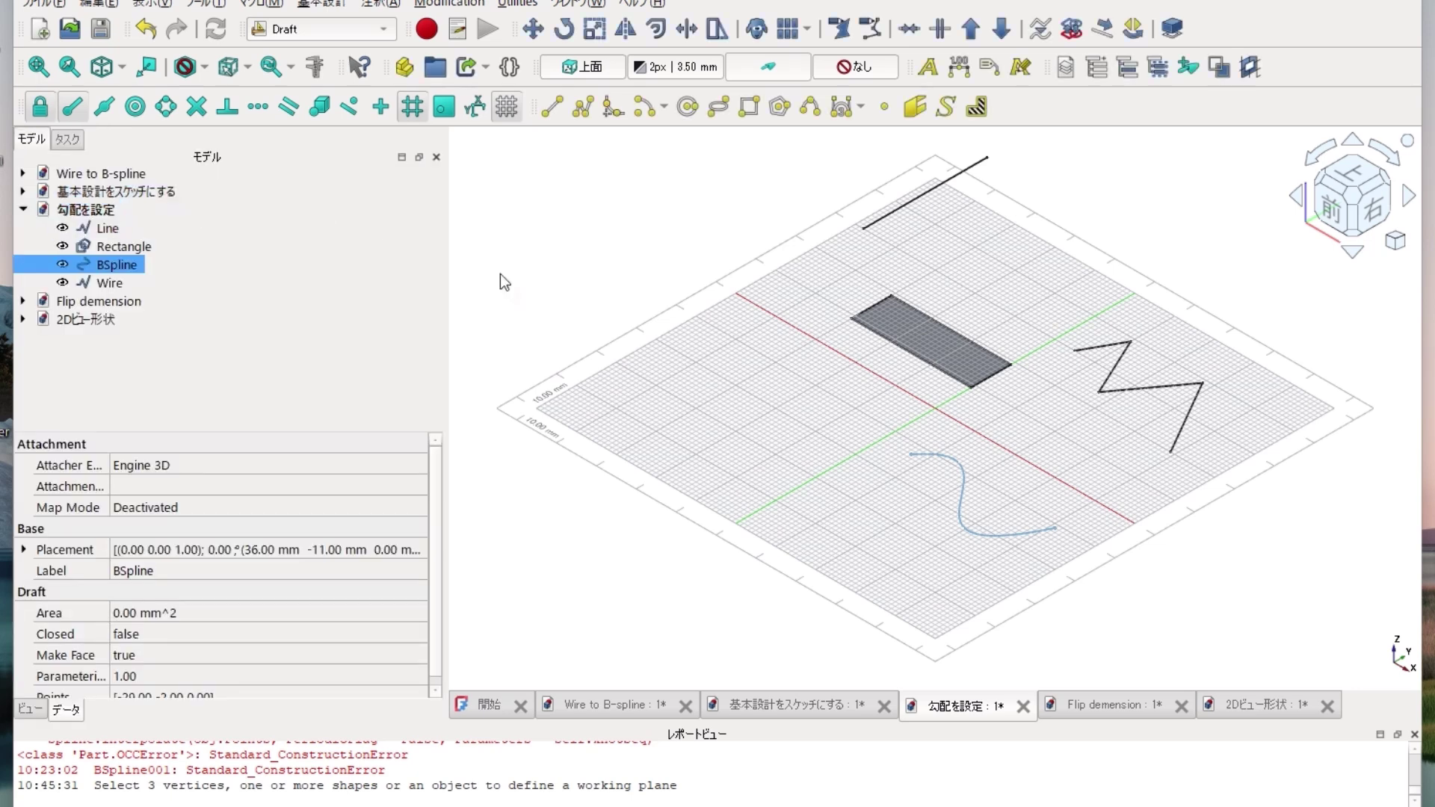
# - Set the slope of the zigzag wire to 1 with the Set Slope command
pyautogui.click(1166, 385)
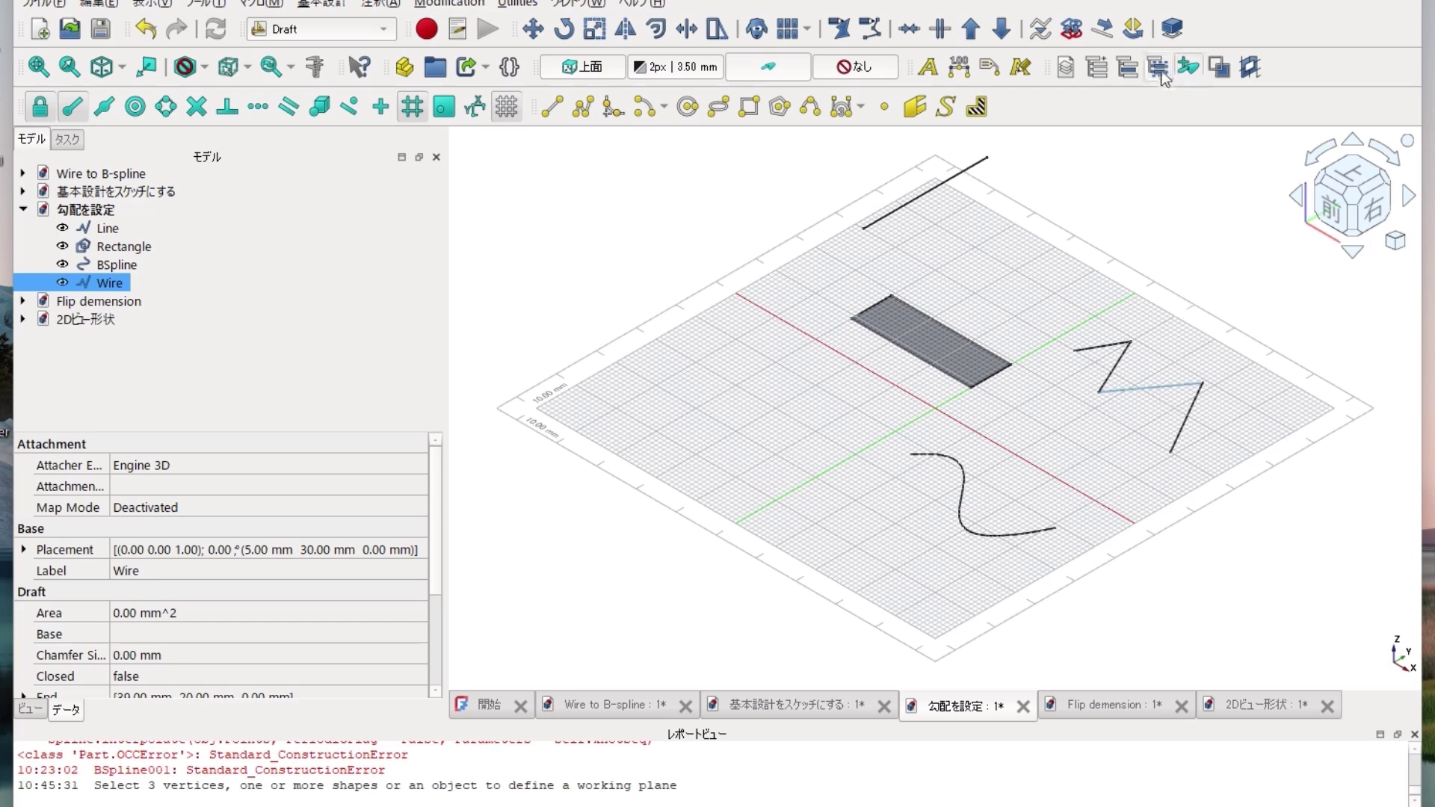
pyautogui.click(1102, 30)
pyautogui.click(270, 269)
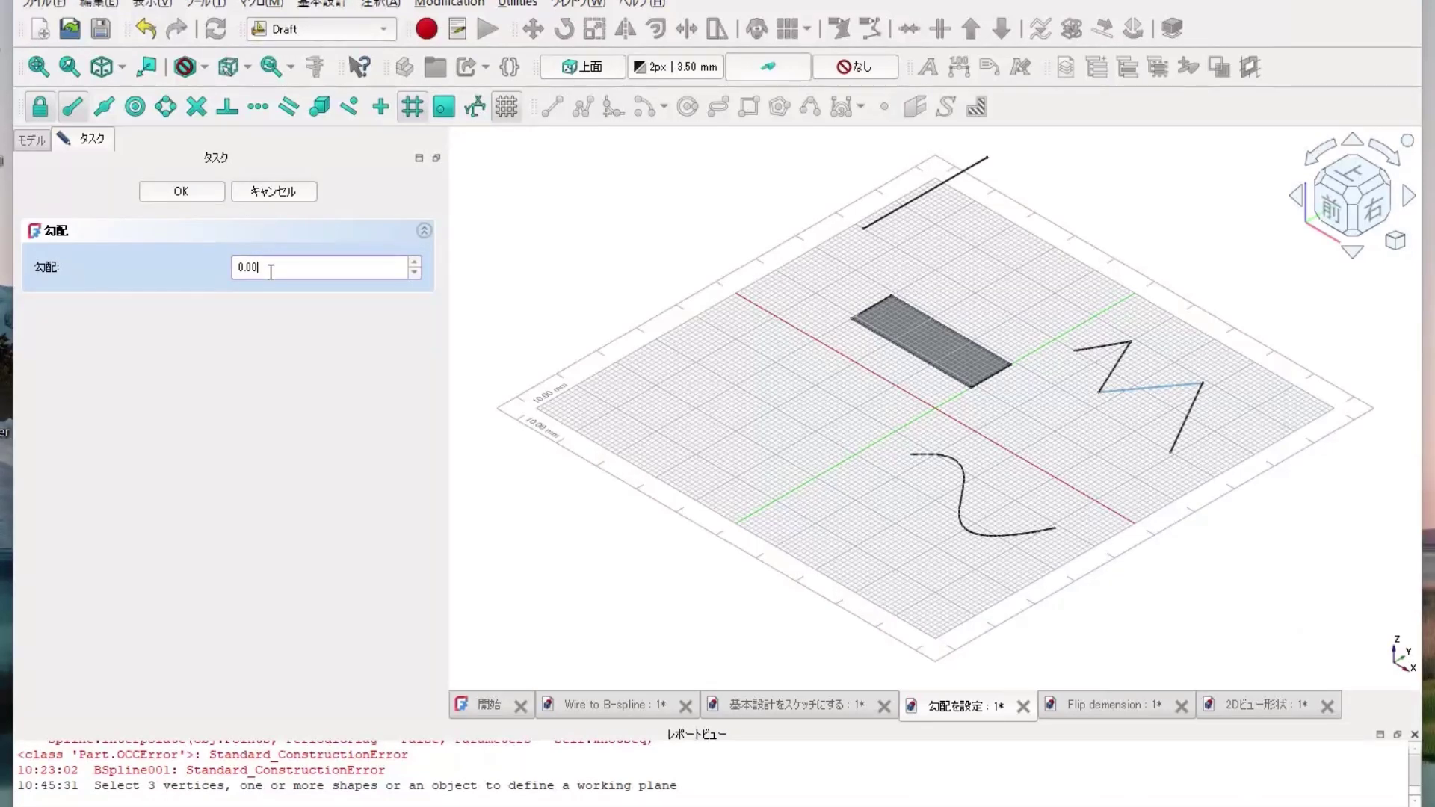
pyautogui.moveTo(271, 269); pyautogui.dragTo(208, 267)
pyautogui.write('1')
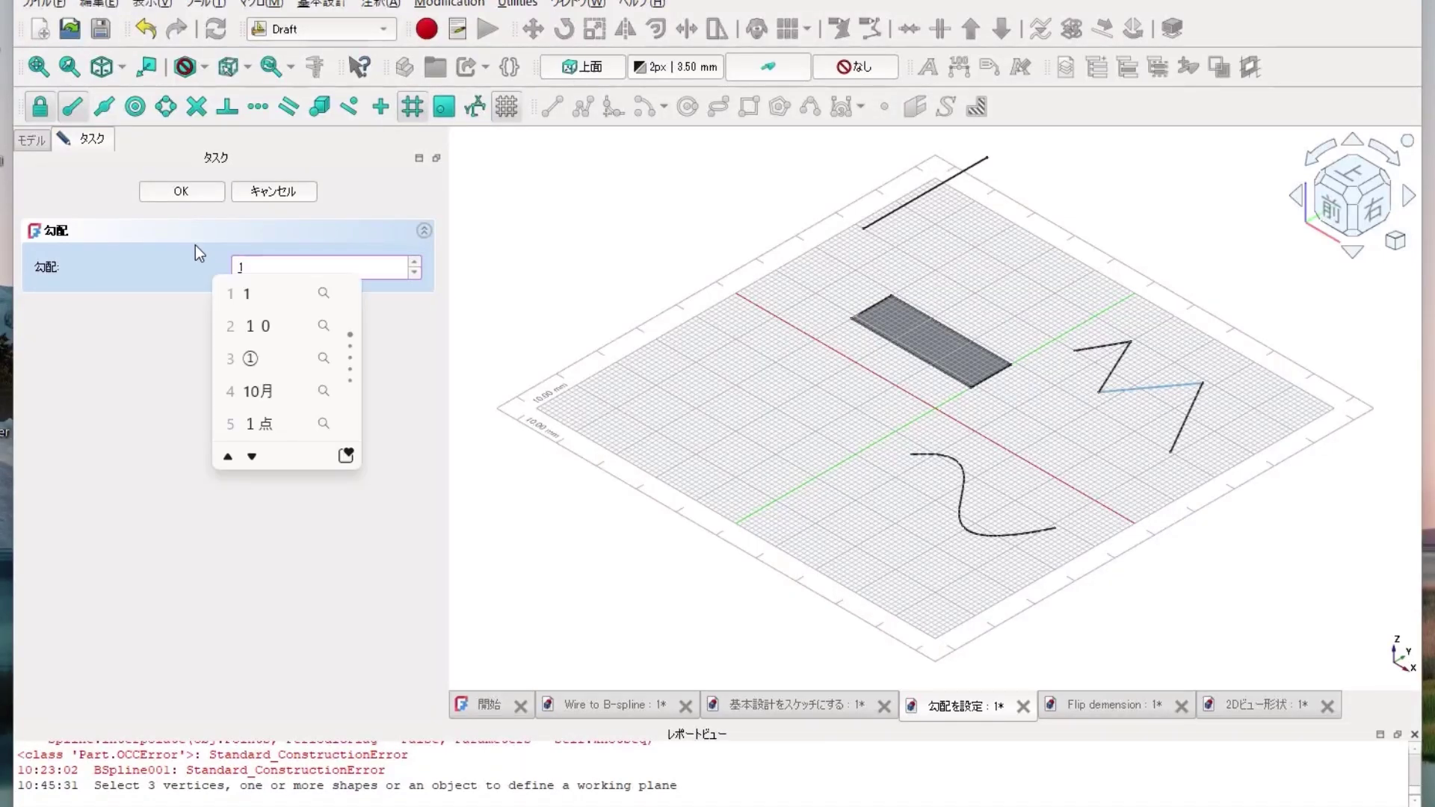
pyautogui.press('Return')
pyautogui.press('Return')
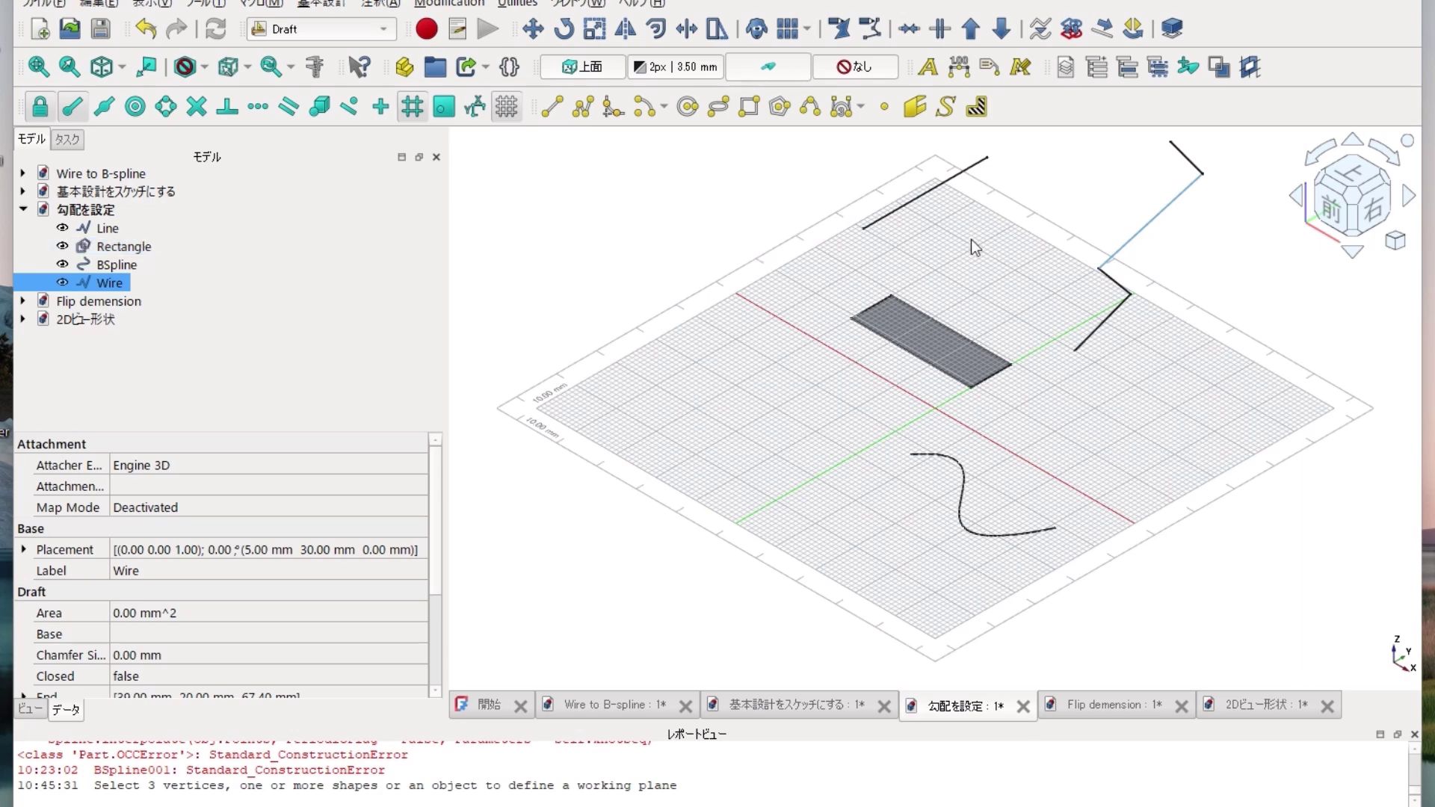
# - Set the slope of the straight line to 0 while looking from the front
pyautogui.click(1328, 215)
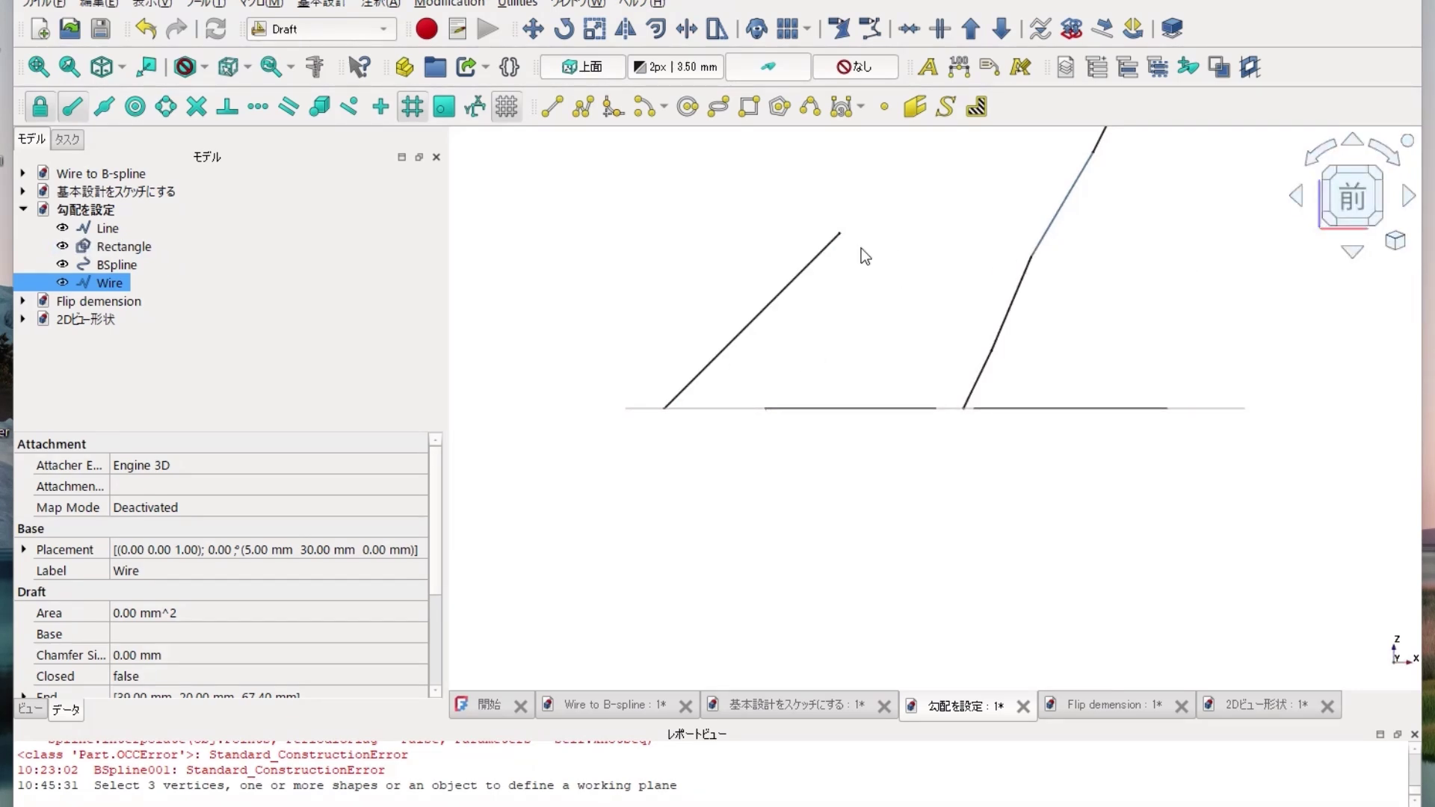
pyautogui.click(796, 290)
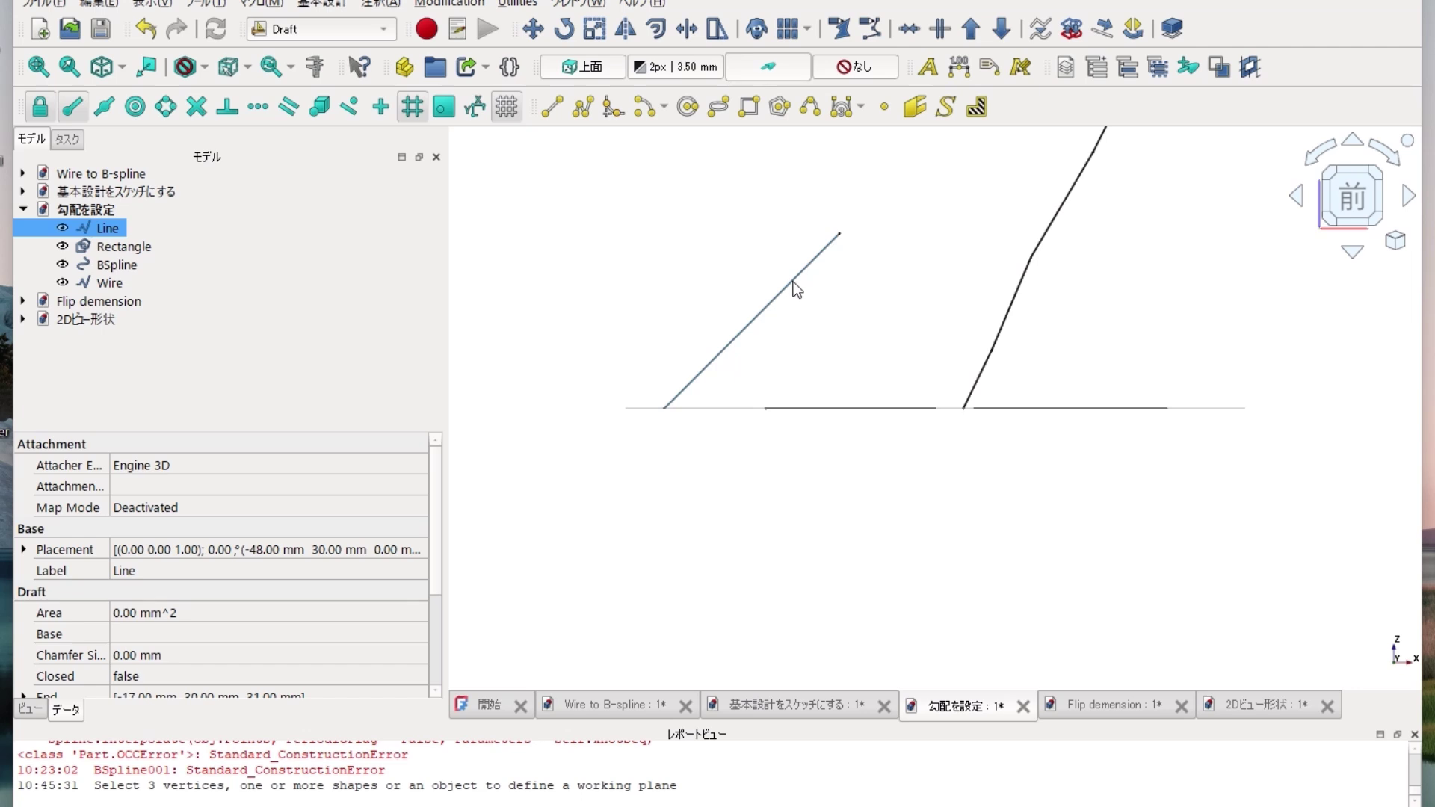
pyautogui.click(1103, 28)
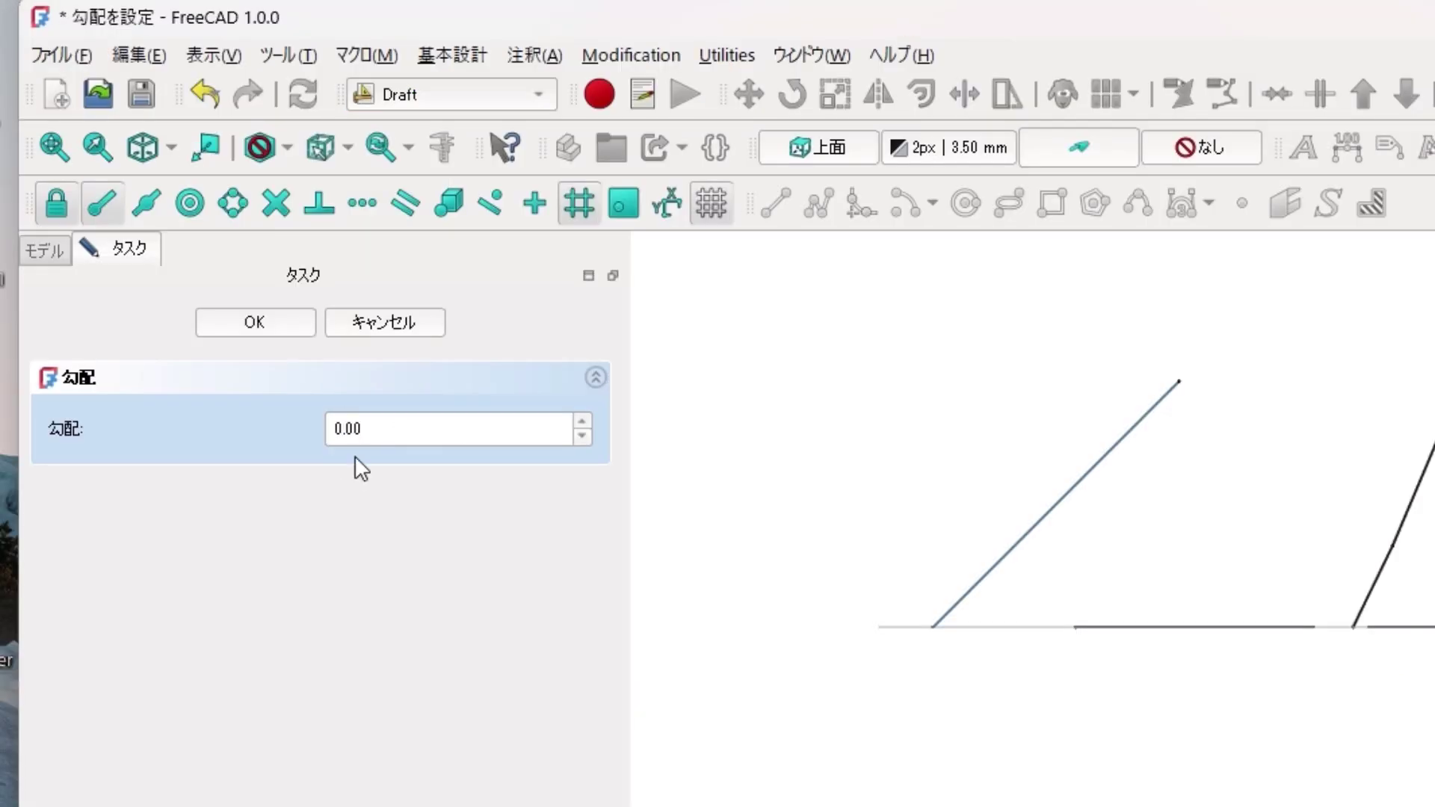
pyautogui.click(376, 437)
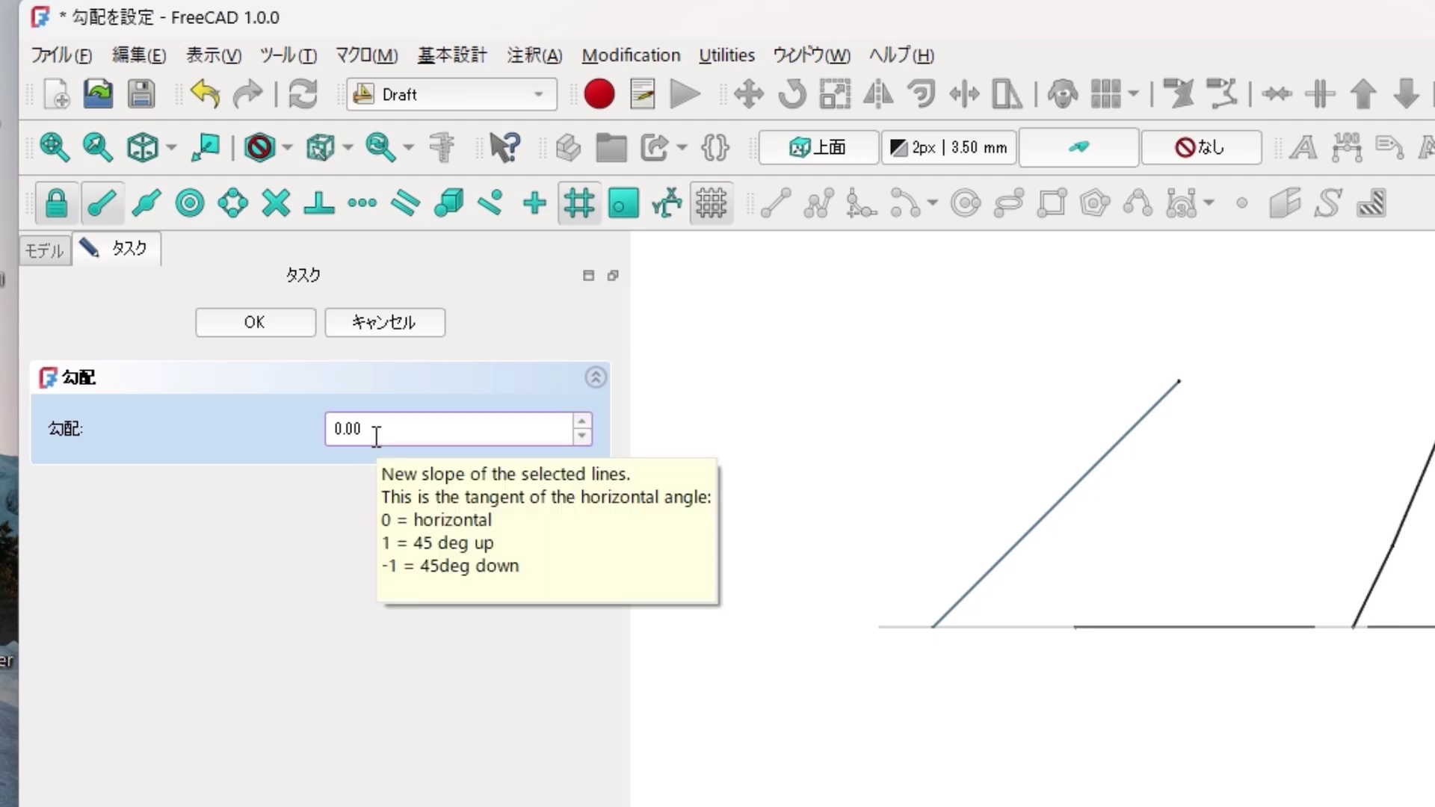
pyautogui.press('Return')
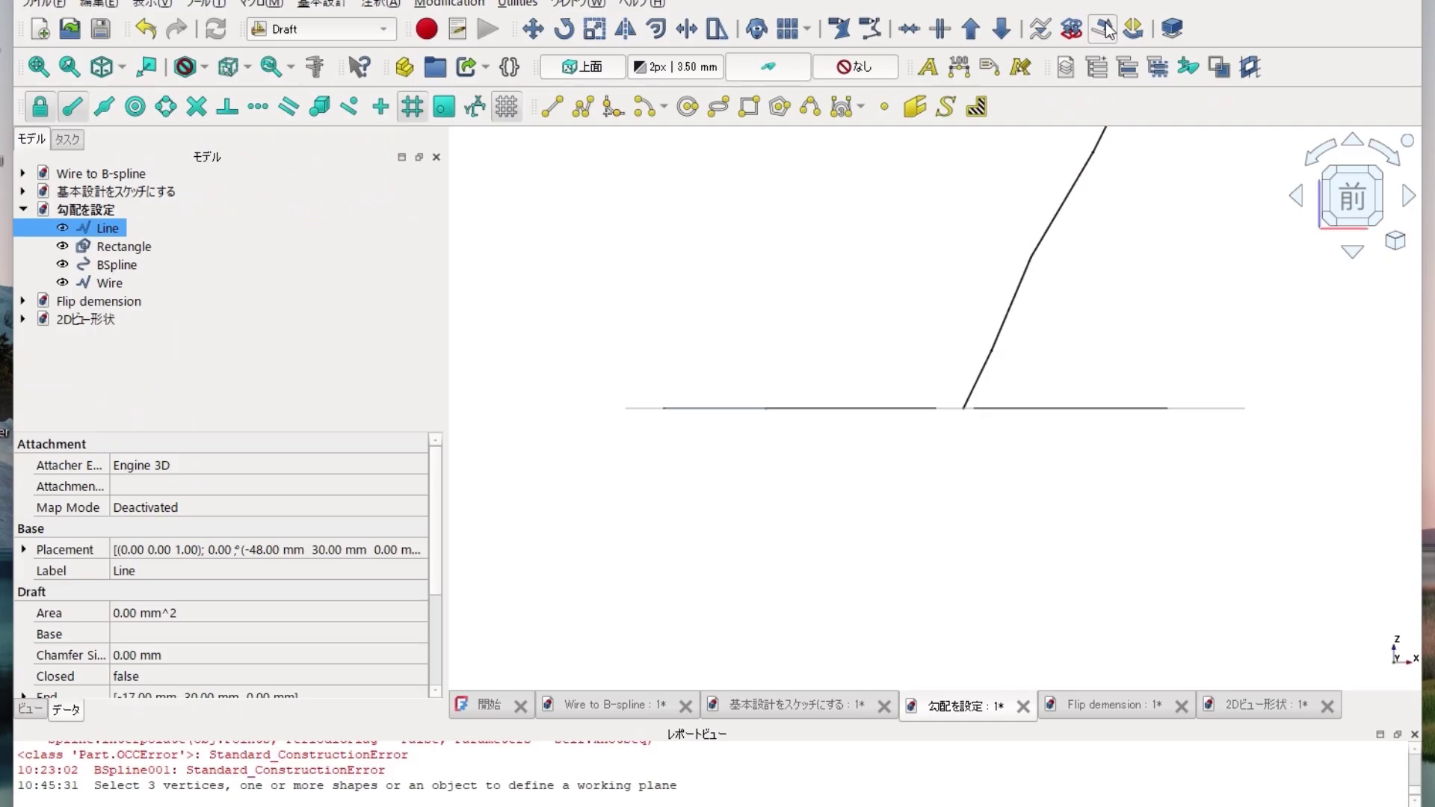
# - Set the slope of the straight line back to 1
pyautogui.click(1104, 29)
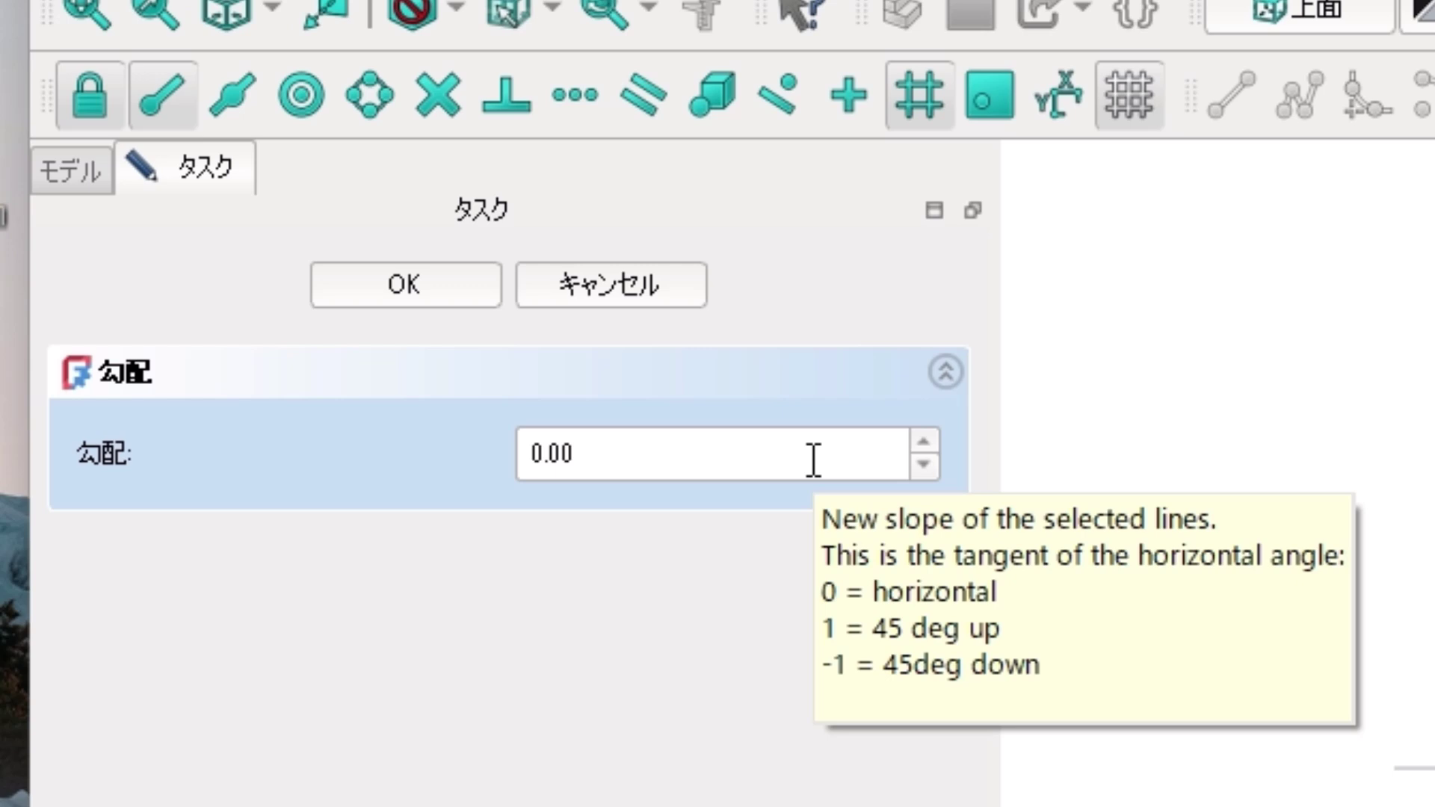
pyautogui.click(813, 459)
pyautogui.moveTo(583, 452); pyautogui.dragTo(487, 478)
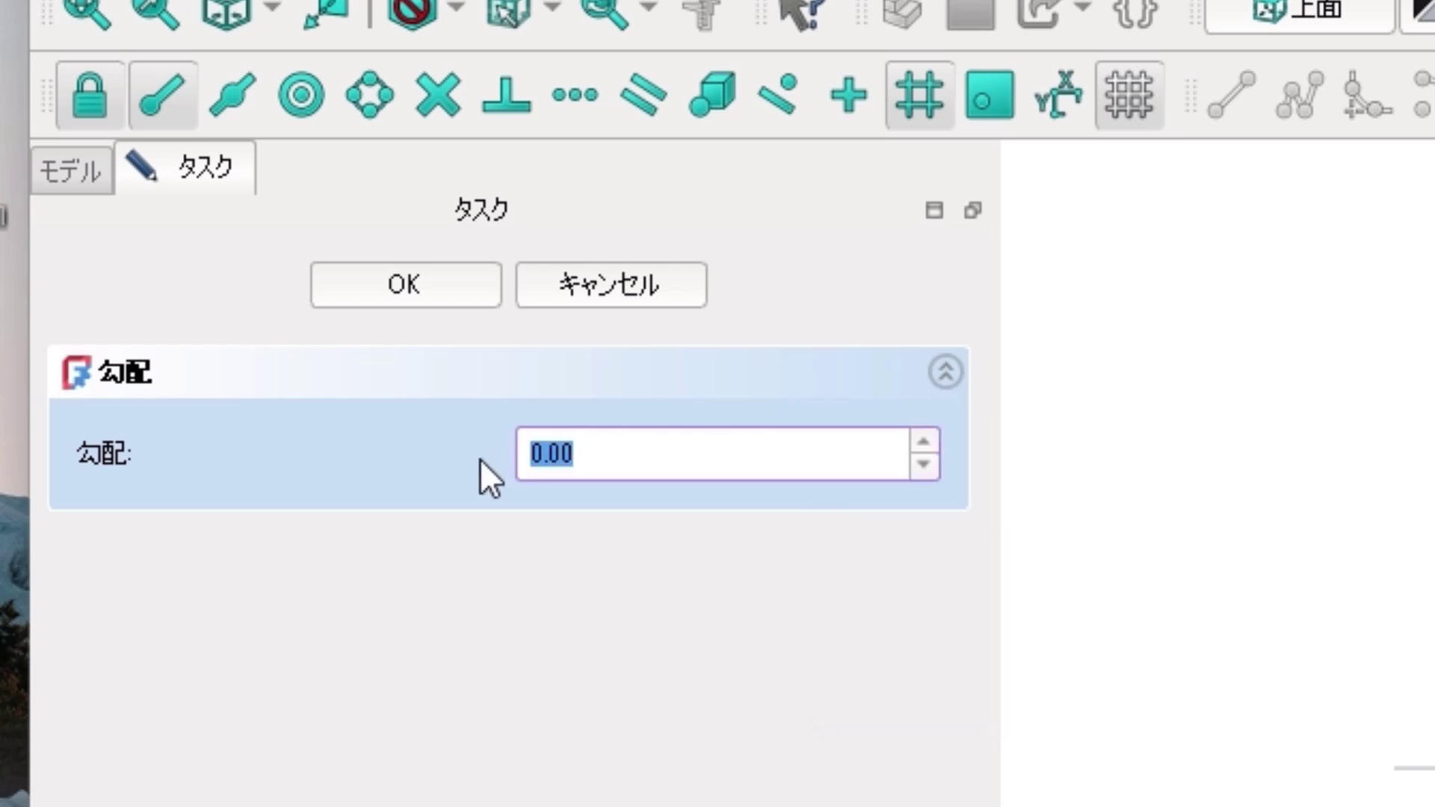
pyautogui.write('1')
pyautogui.press('Return')
pyautogui.press('Return')
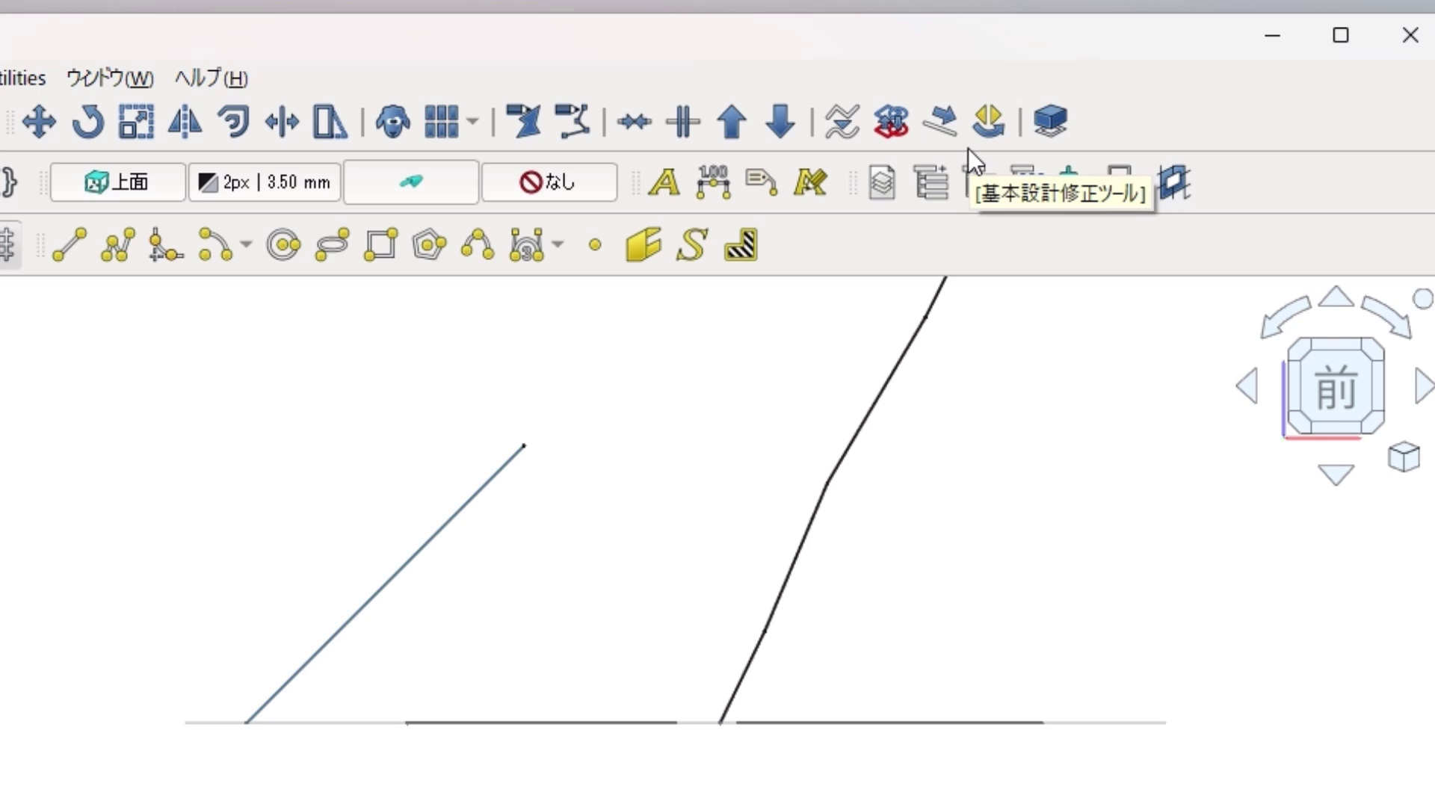
# - Set the slope of the straight line to 2
pyautogui.click(949, 130)
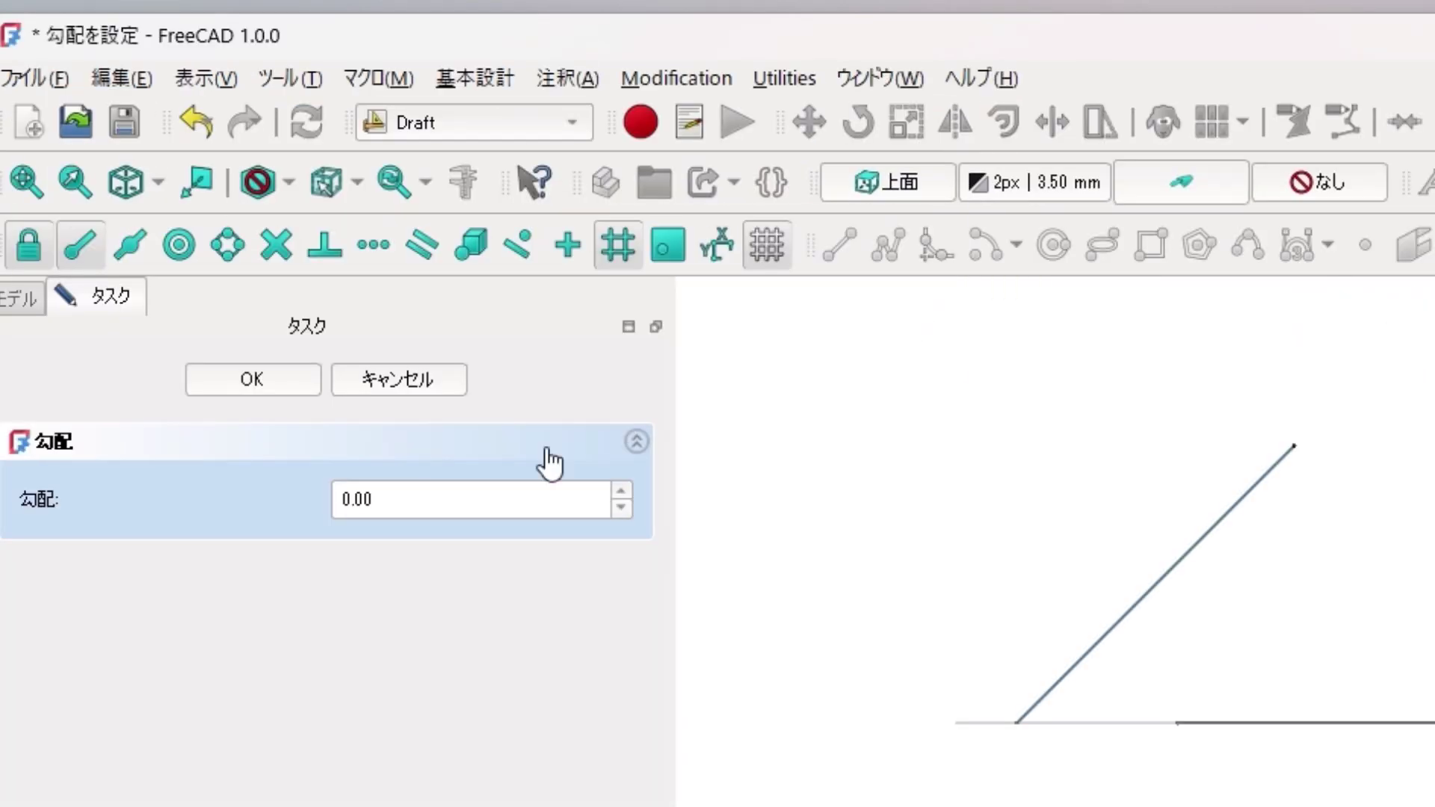
pyautogui.click(492, 497)
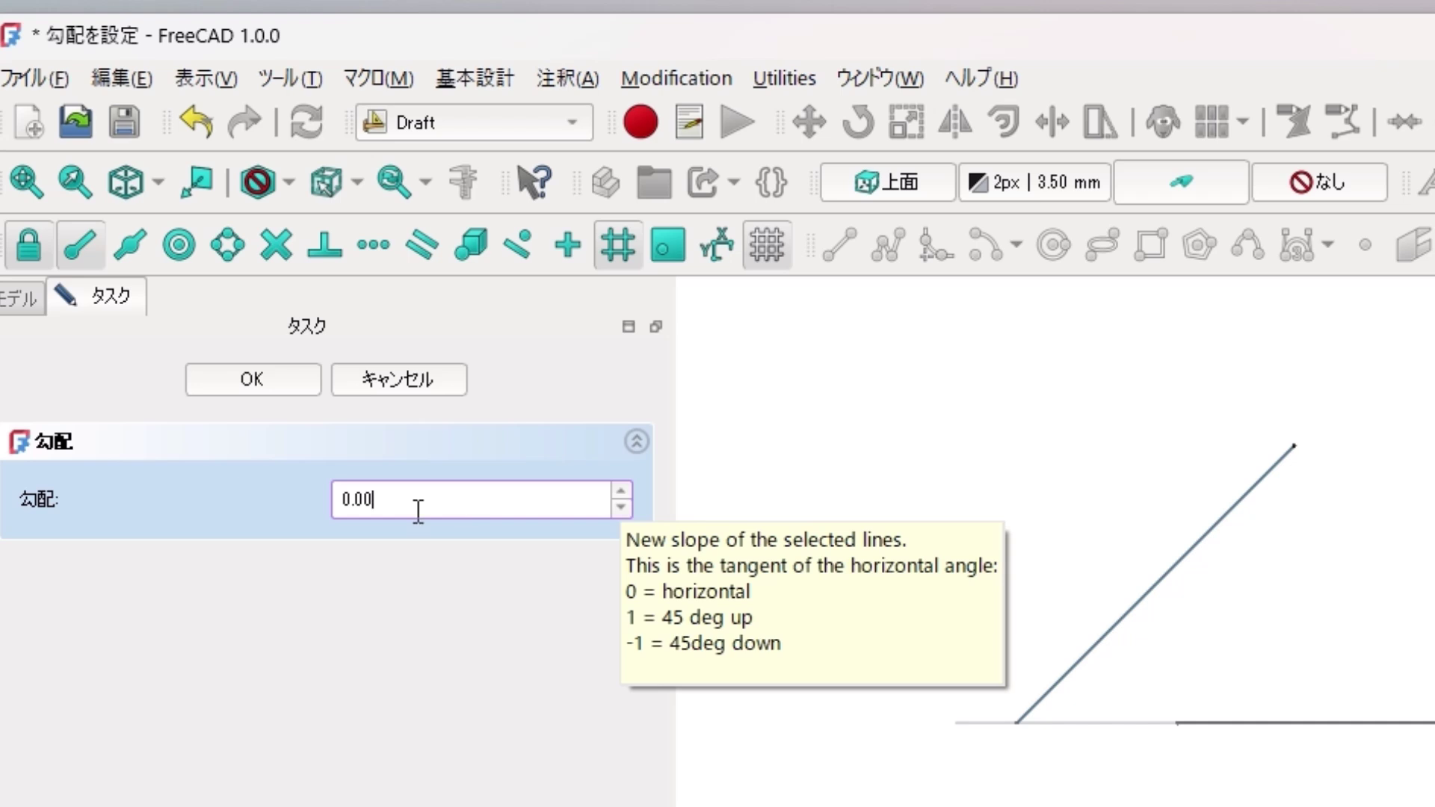
pyautogui.moveTo(417, 512); pyautogui.dragTo(285, 519)
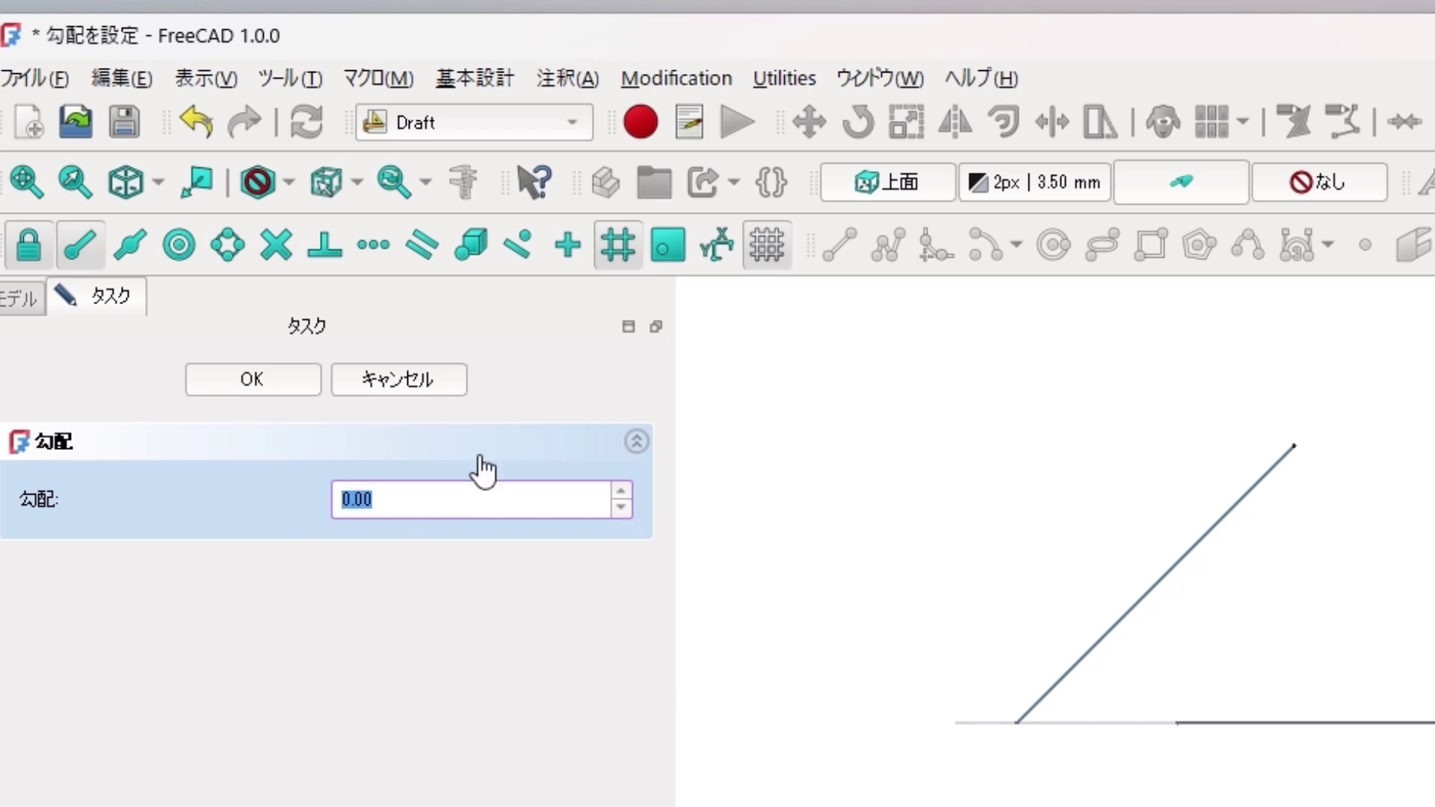
pyautogui.write('2')
pyautogui.press('Return')
pyautogui.press('Return')
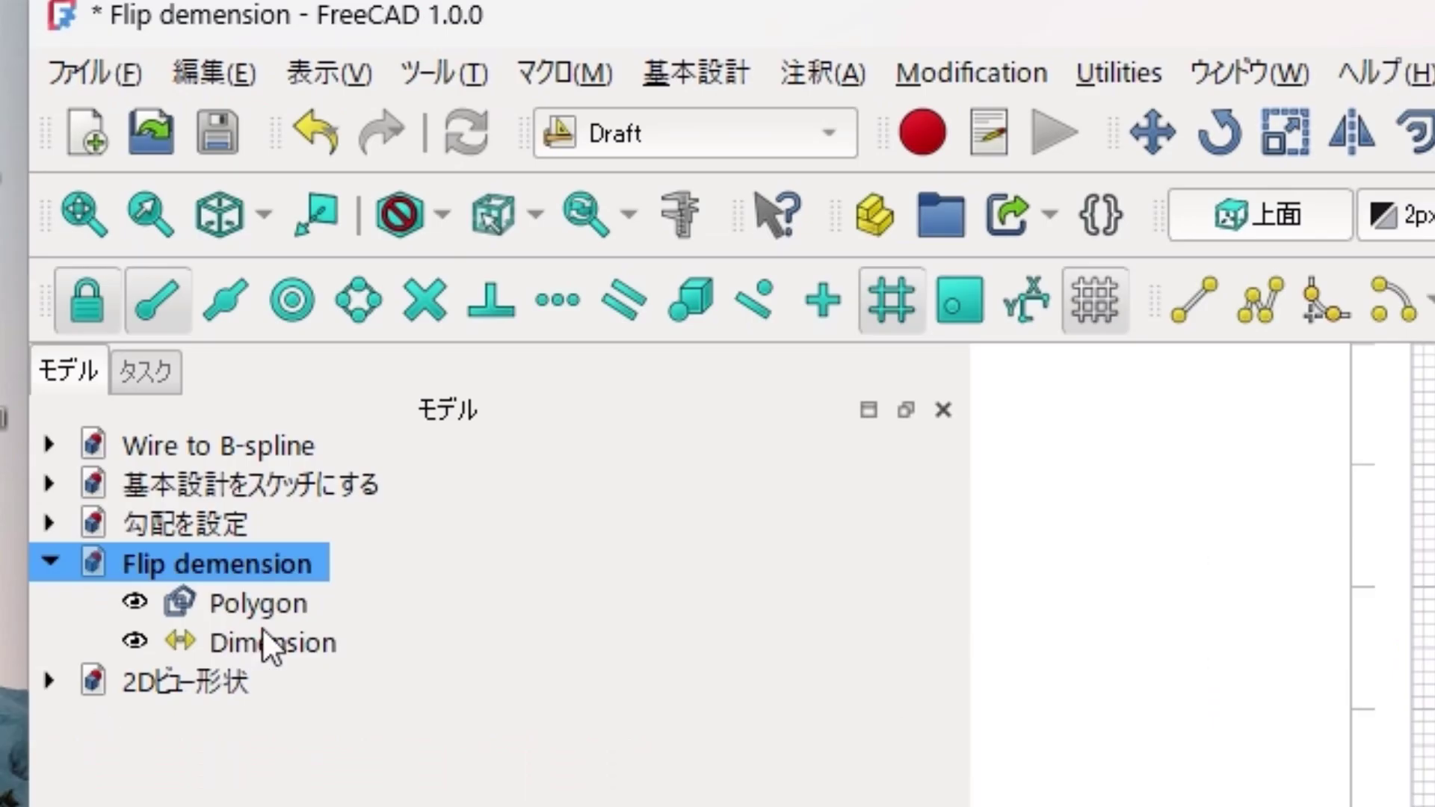
# - Flip the text direction of the triangle's dimension in the Flip demension document, repeating the flip to compare both orientations
pyautogui.click(141, 267)
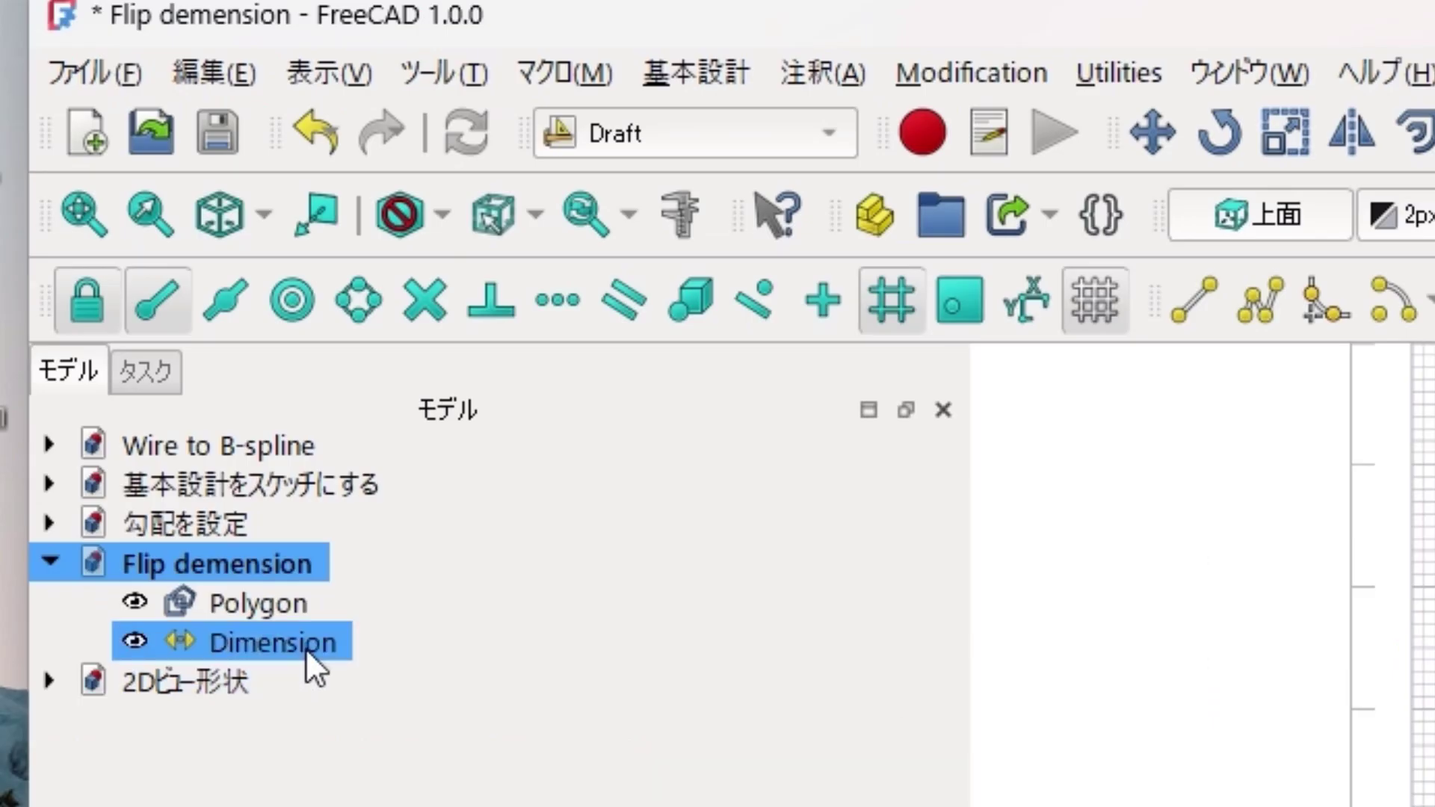
pyautogui.click(307, 648)
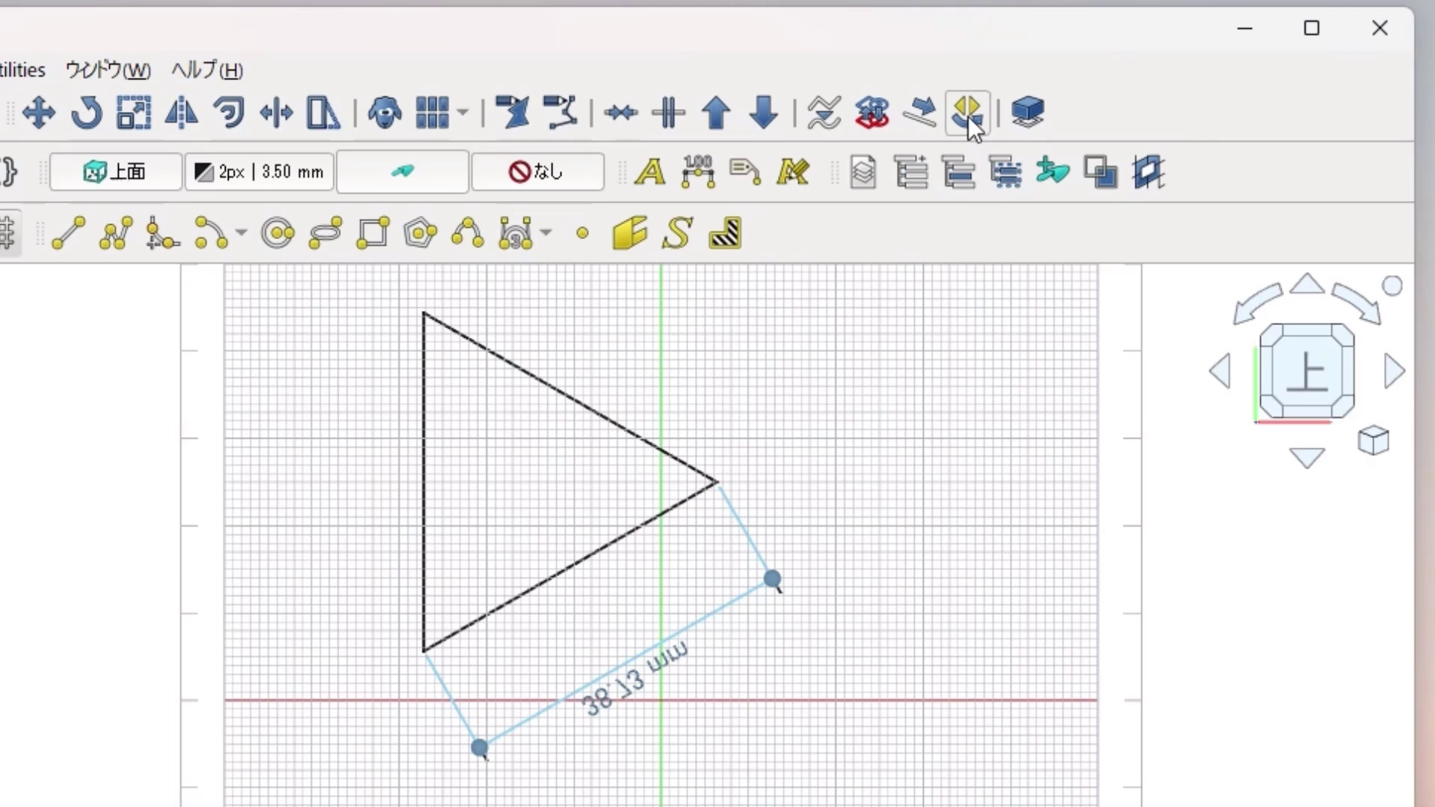
pyautogui.click(969, 114)
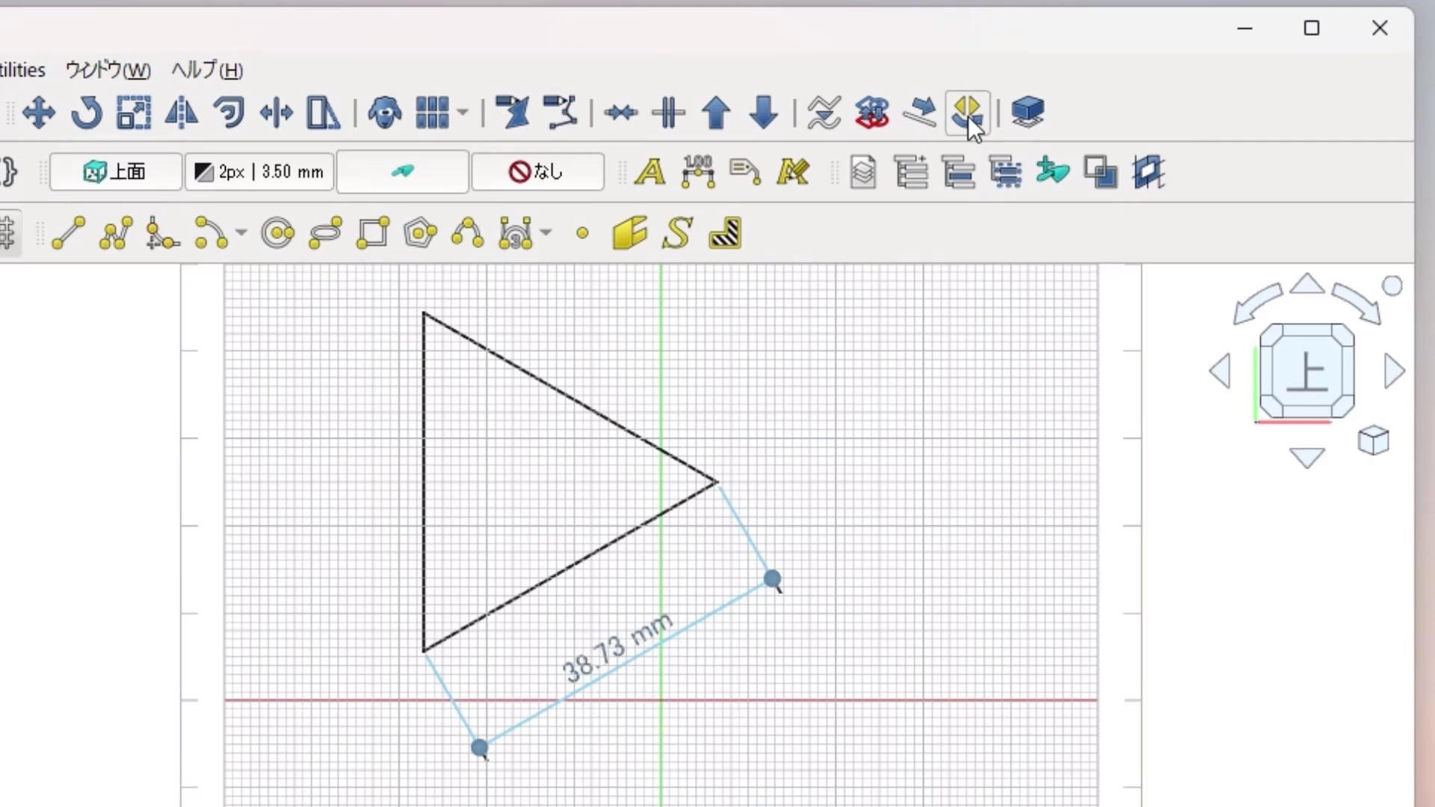
pyautogui.click(968, 113)
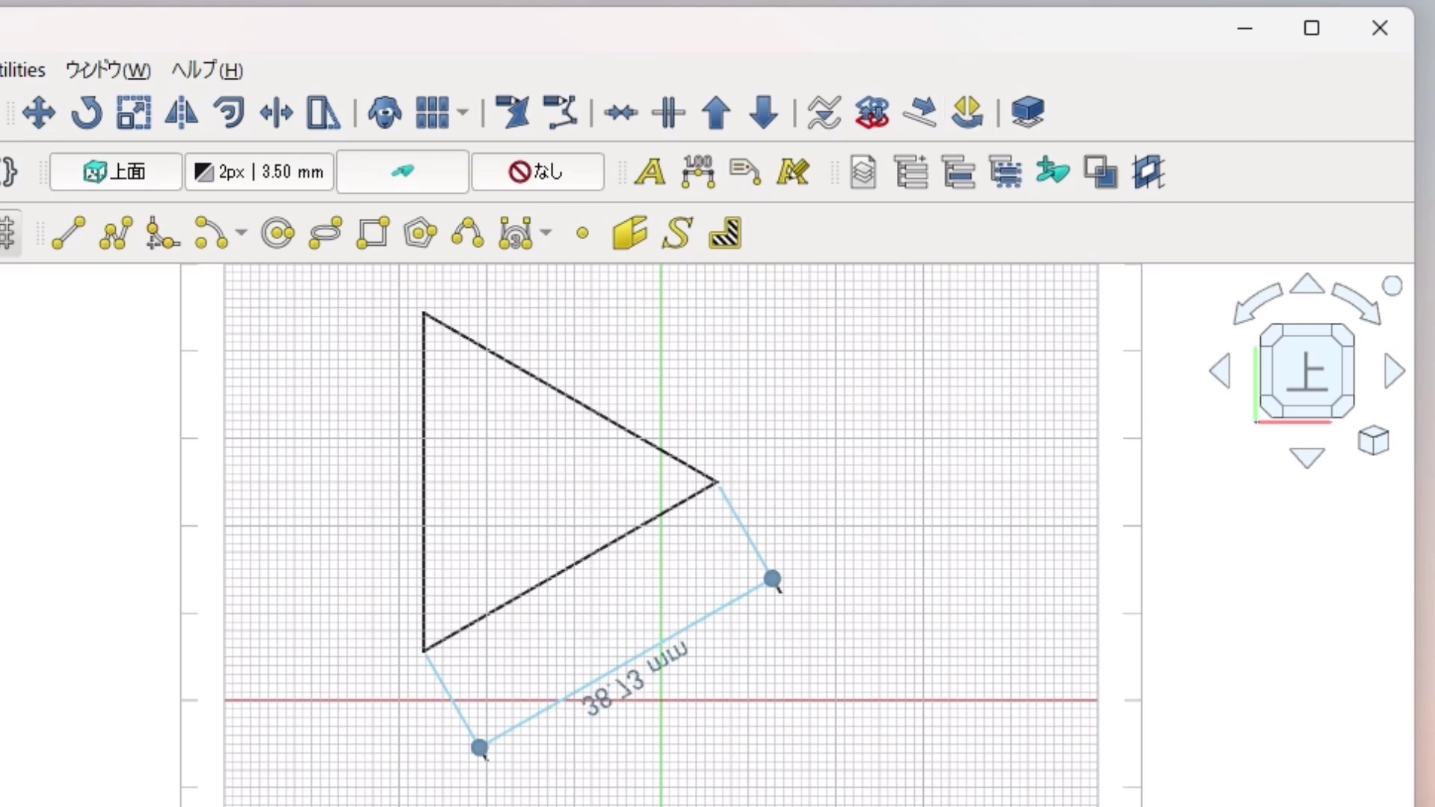
pyautogui.press('Escape')
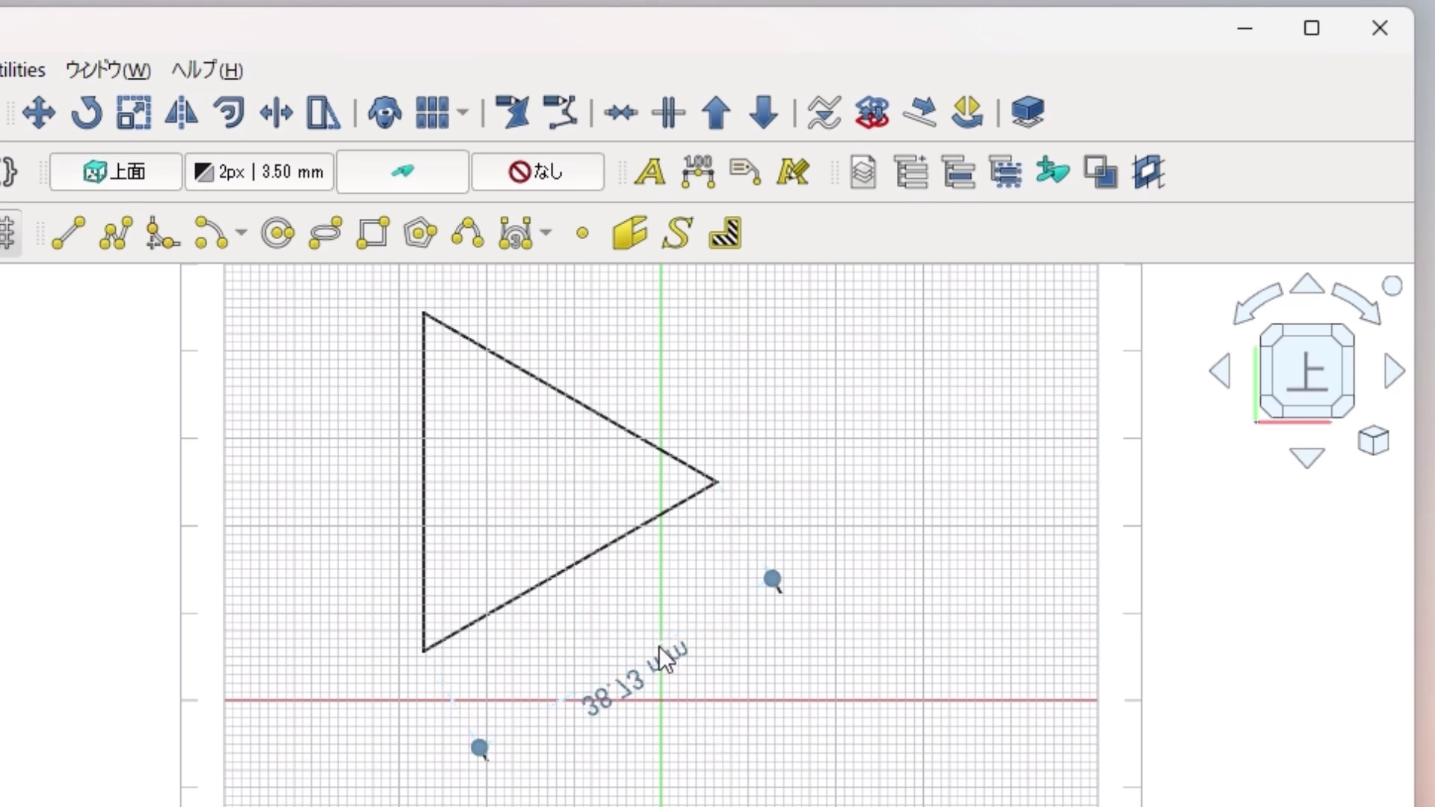
pyautogui.click(960, 112)
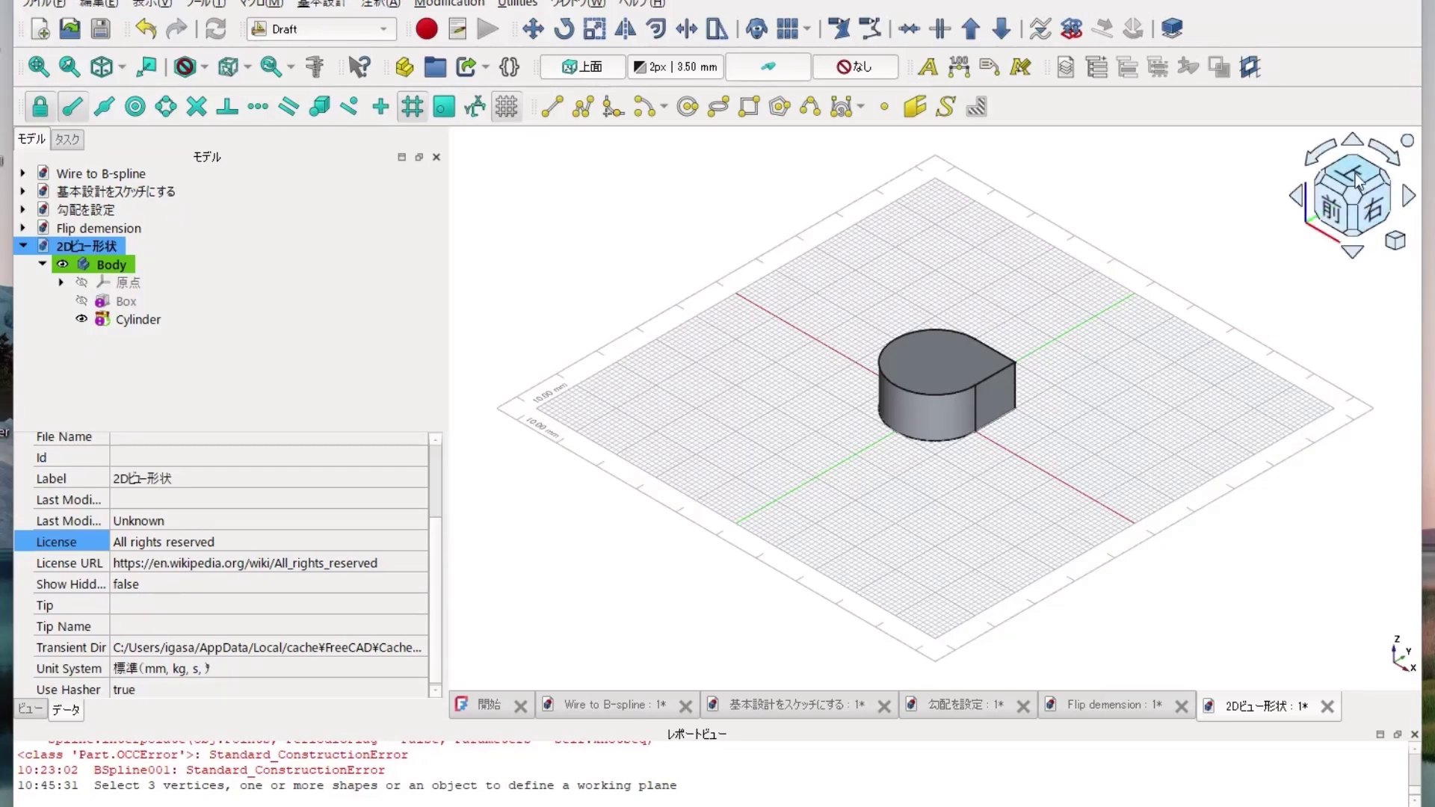
# - Create a 2D projection of the body in the 2Dビュー形状 document from the top view direction with Shape 2D View
pyautogui.click(1354, 178)
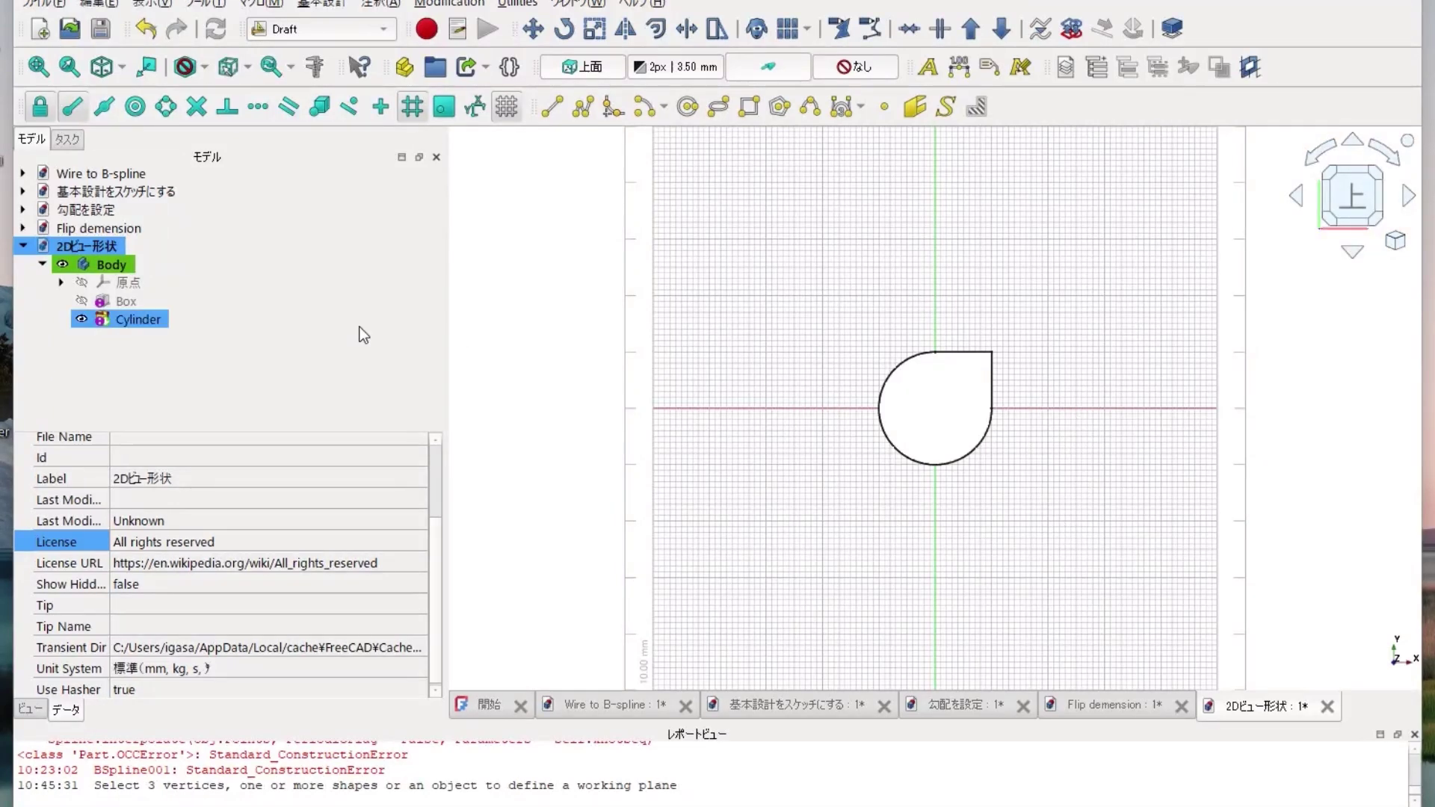
pyautogui.click(139, 320)
pyautogui.click(111, 265)
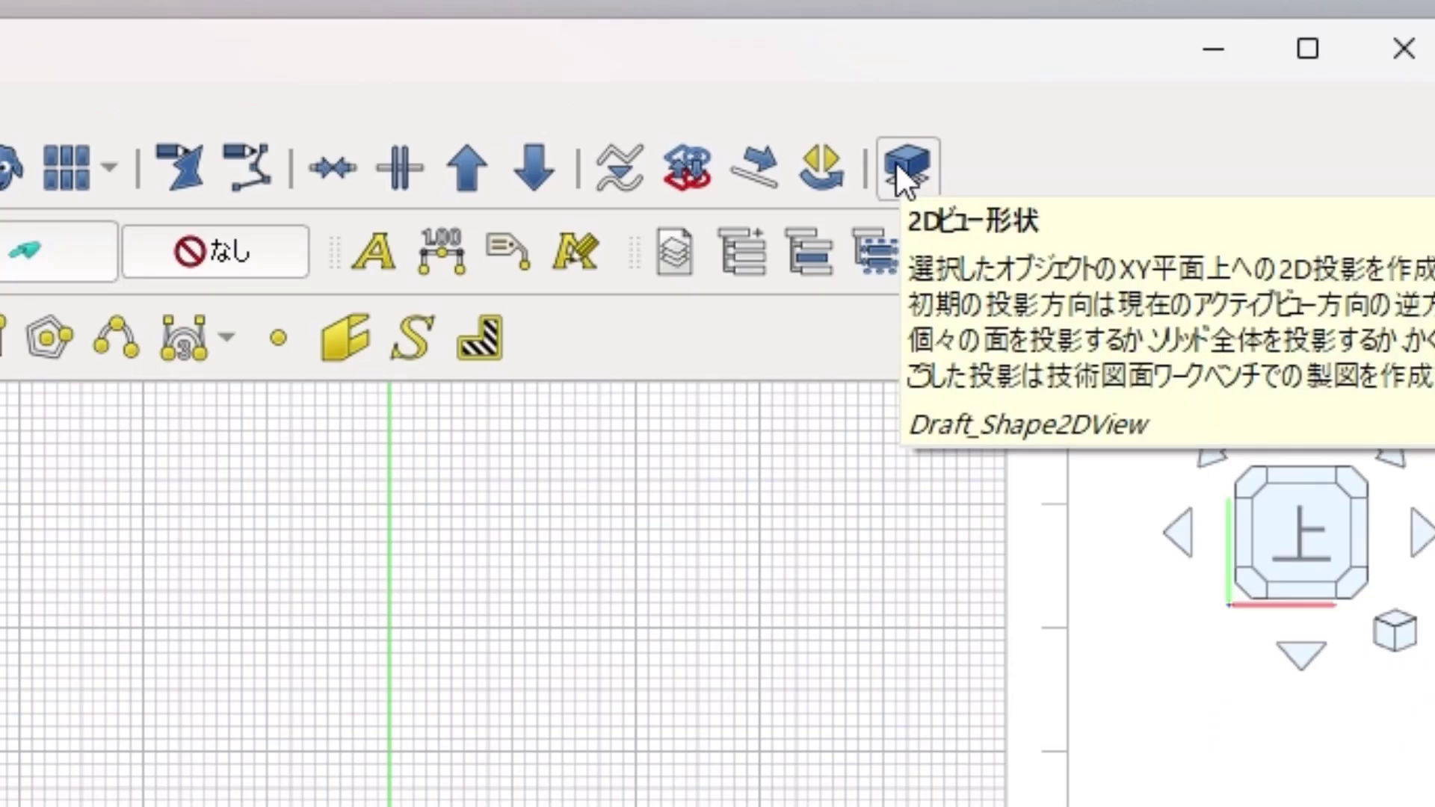
pyautogui.click(899, 168)
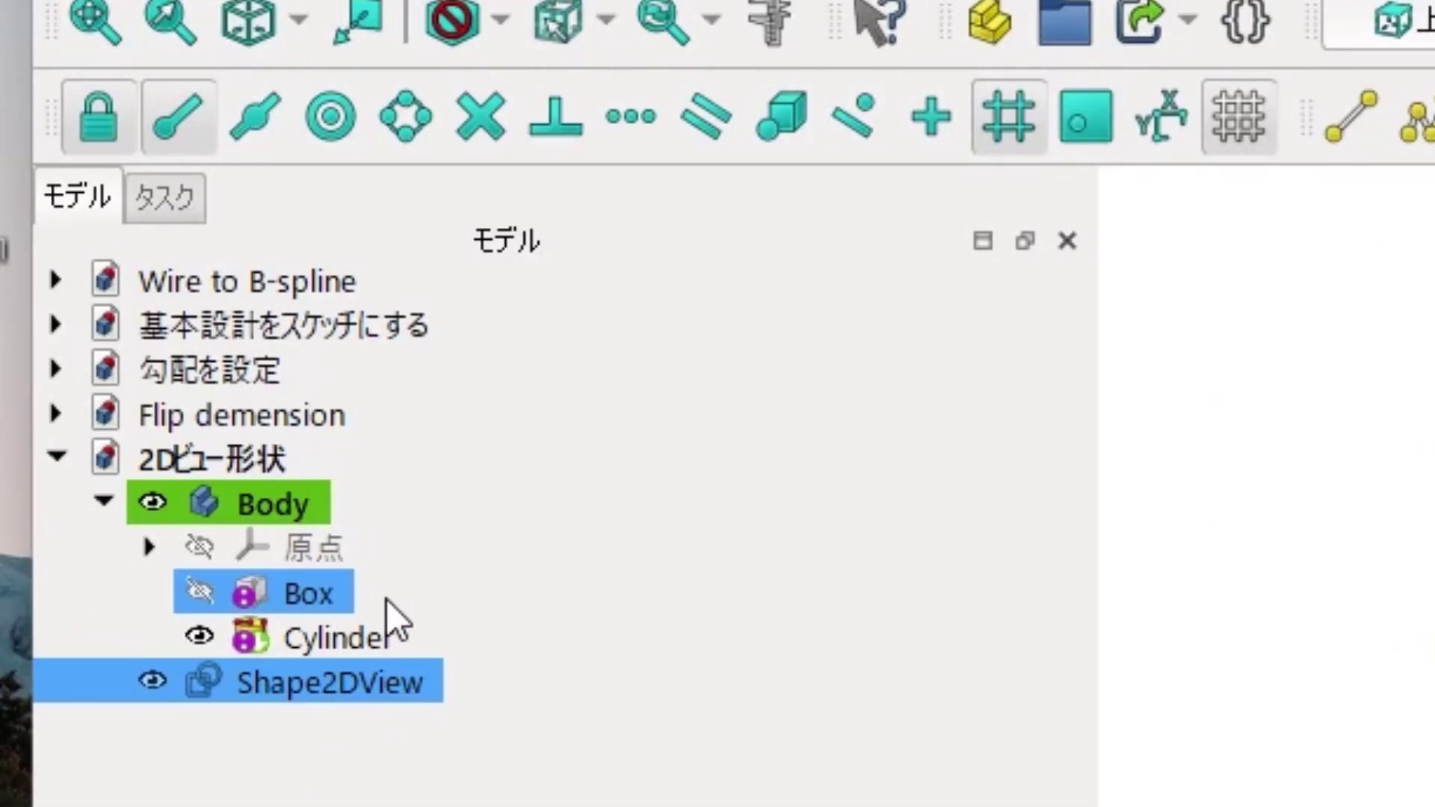
# - Hide the body and view its top-view 2D projection isometrically
pyautogui.click(280, 504)
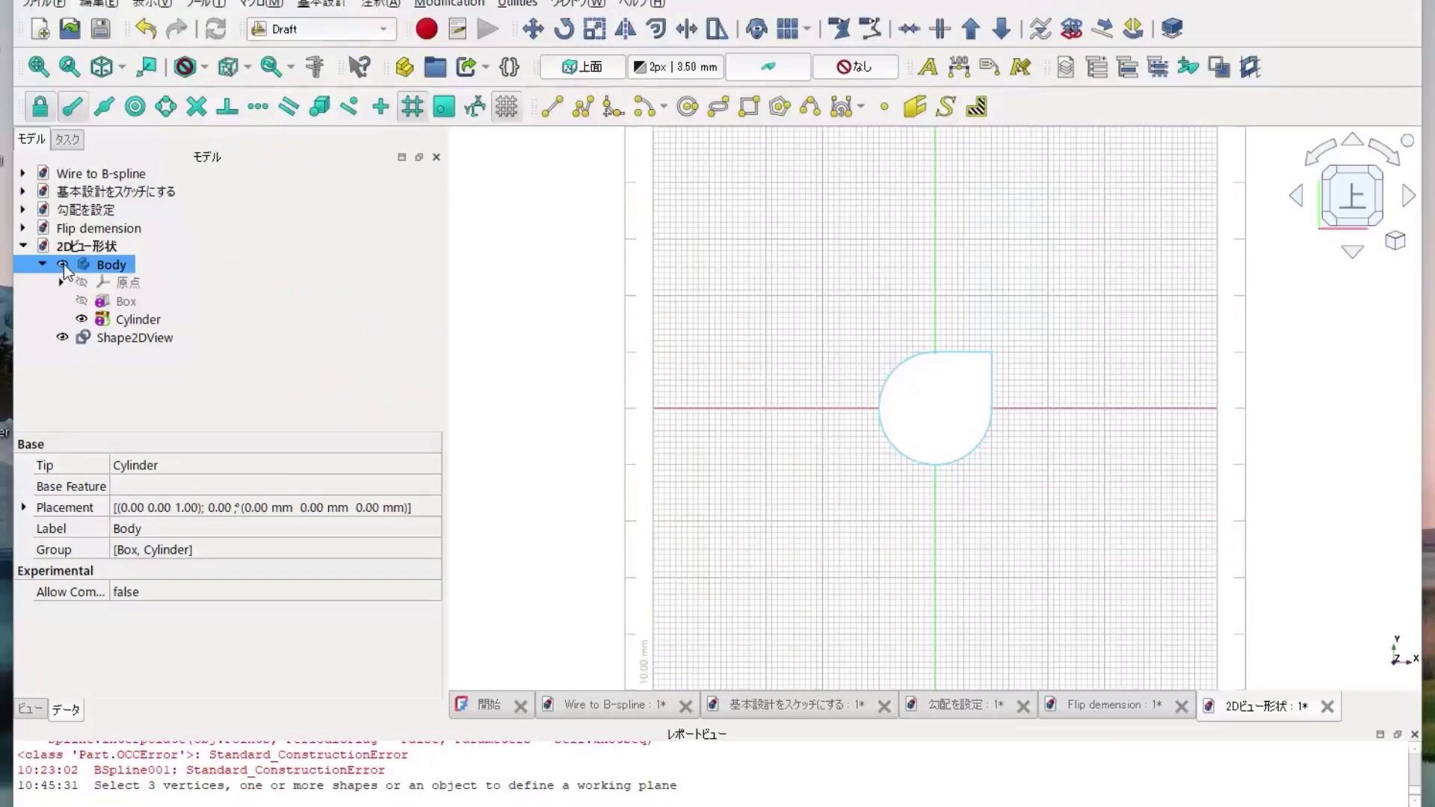
pyautogui.click(63, 264)
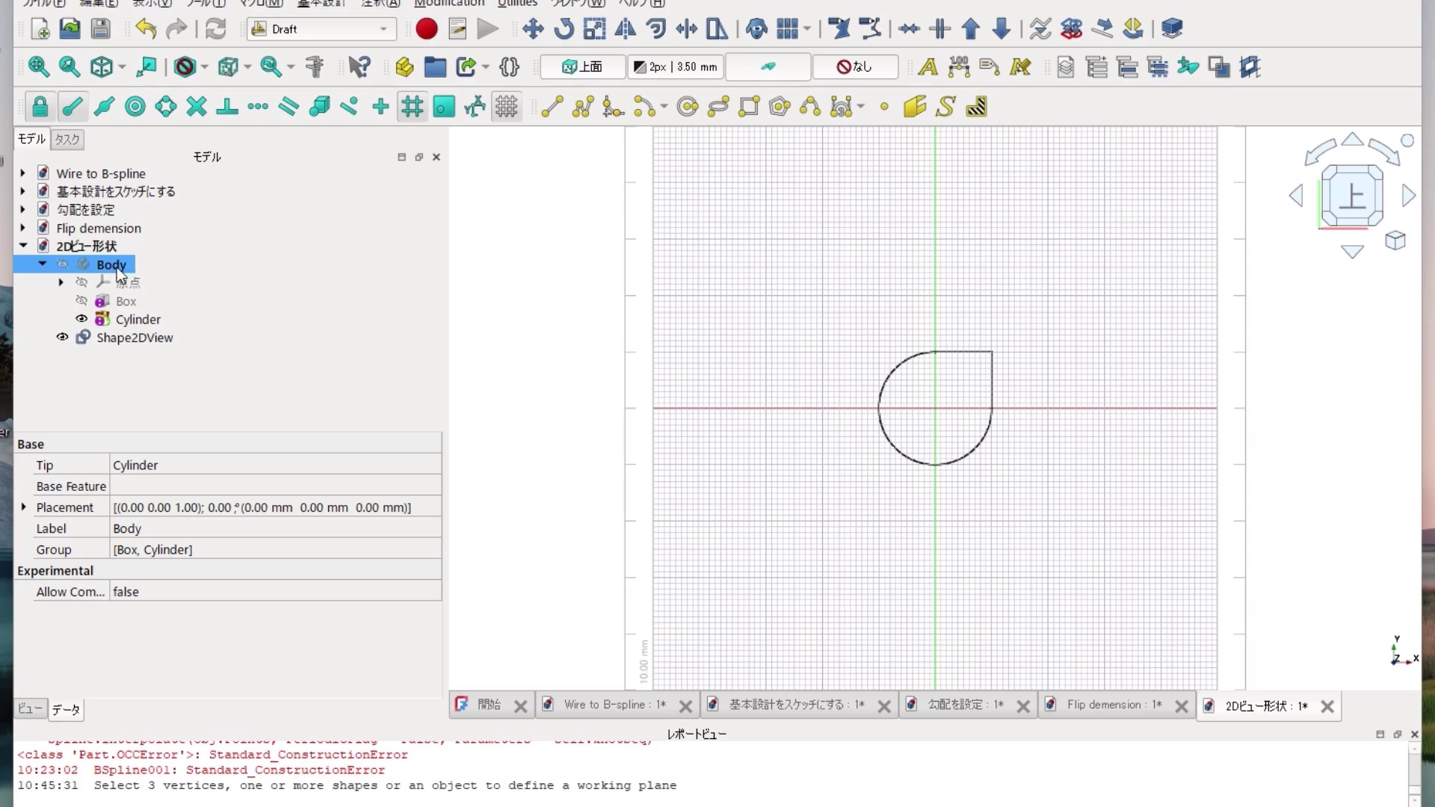
pyautogui.click(135, 337)
pyautogui.click(101, 67)
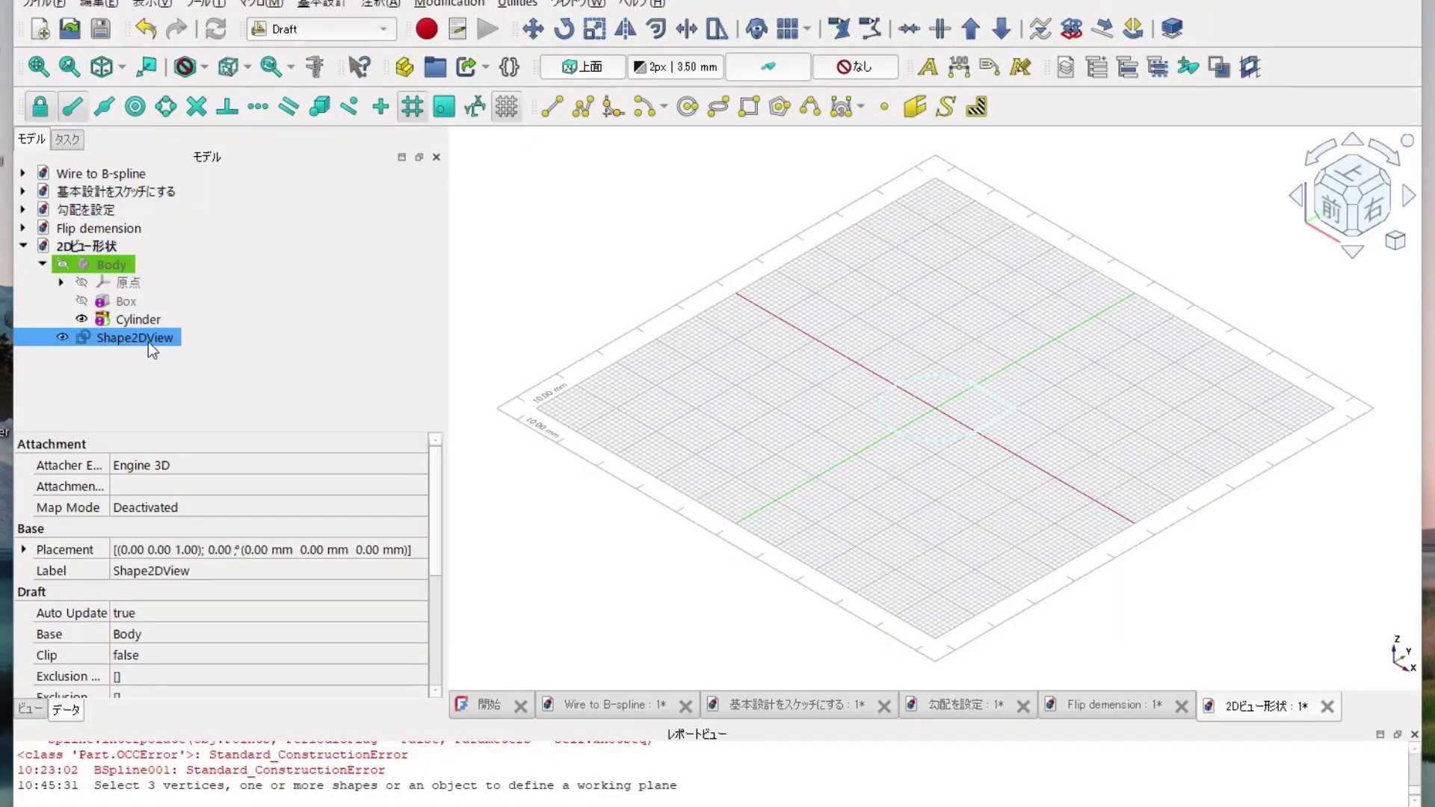
# - Replace the top-view projection with a 2D projection of the body from the isometric view direction, leaving the body hidden
pyautogui.press('Delete')
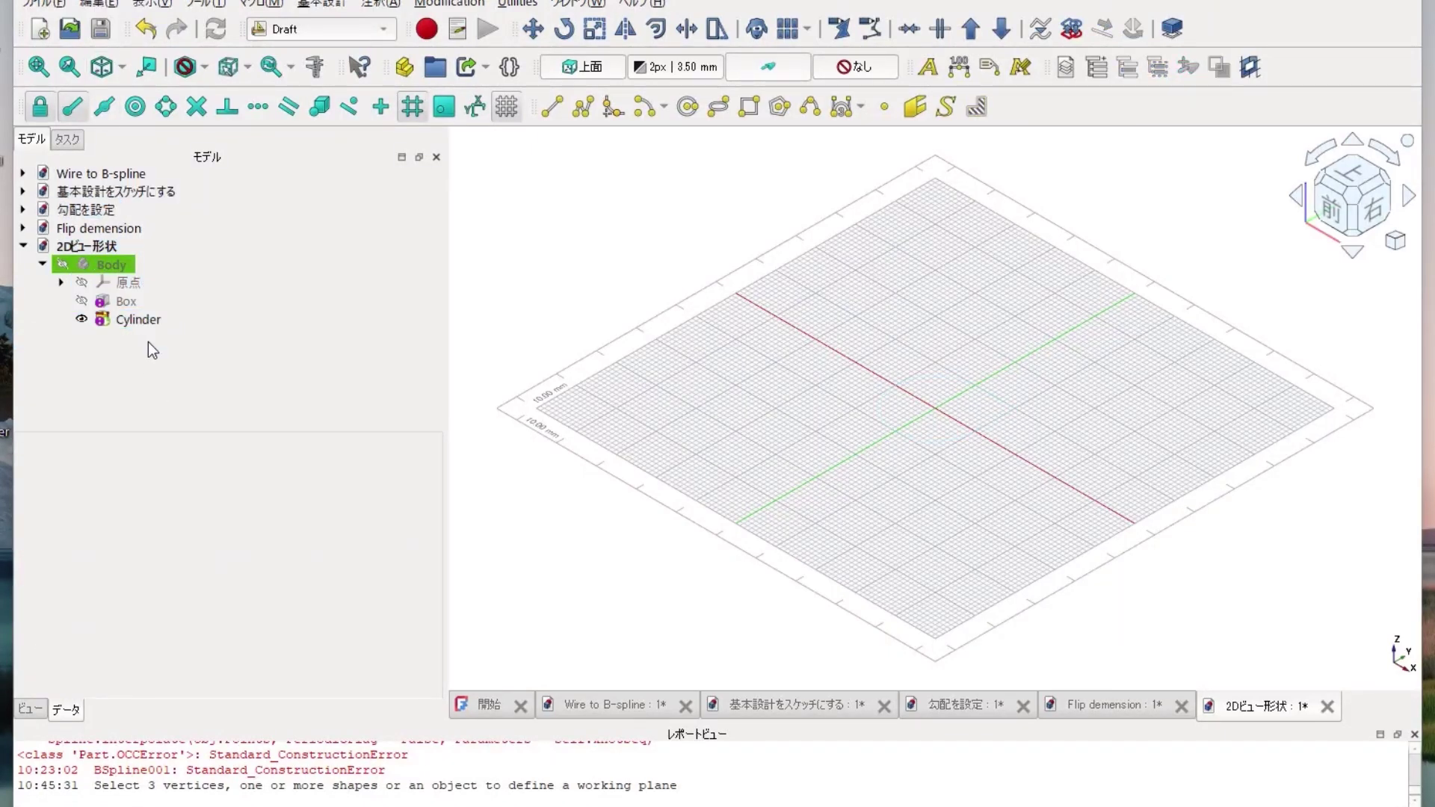
pyautogui.click(62, 265)
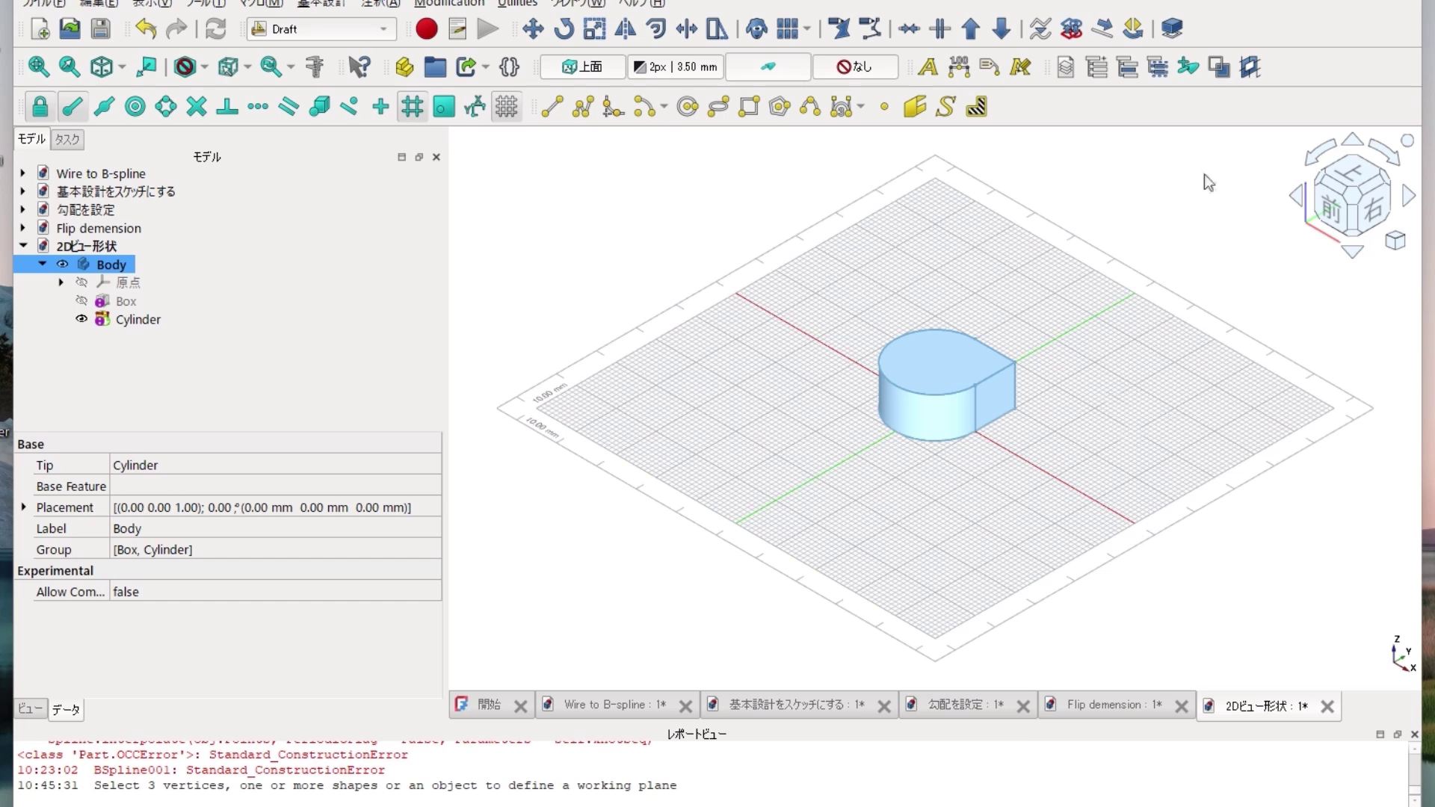
pyautogui.click(1173, 30)
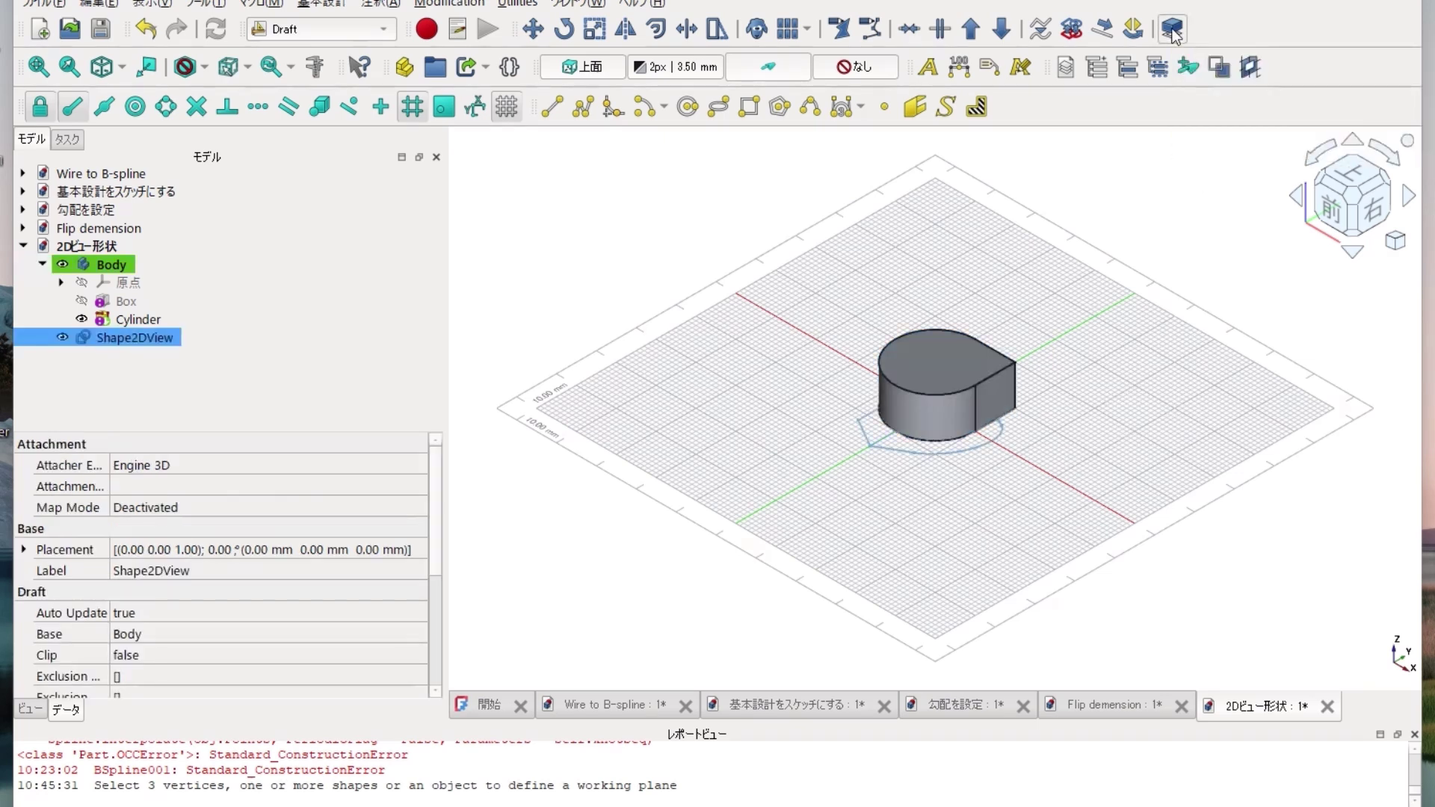
pyautogui.click(62, 264)
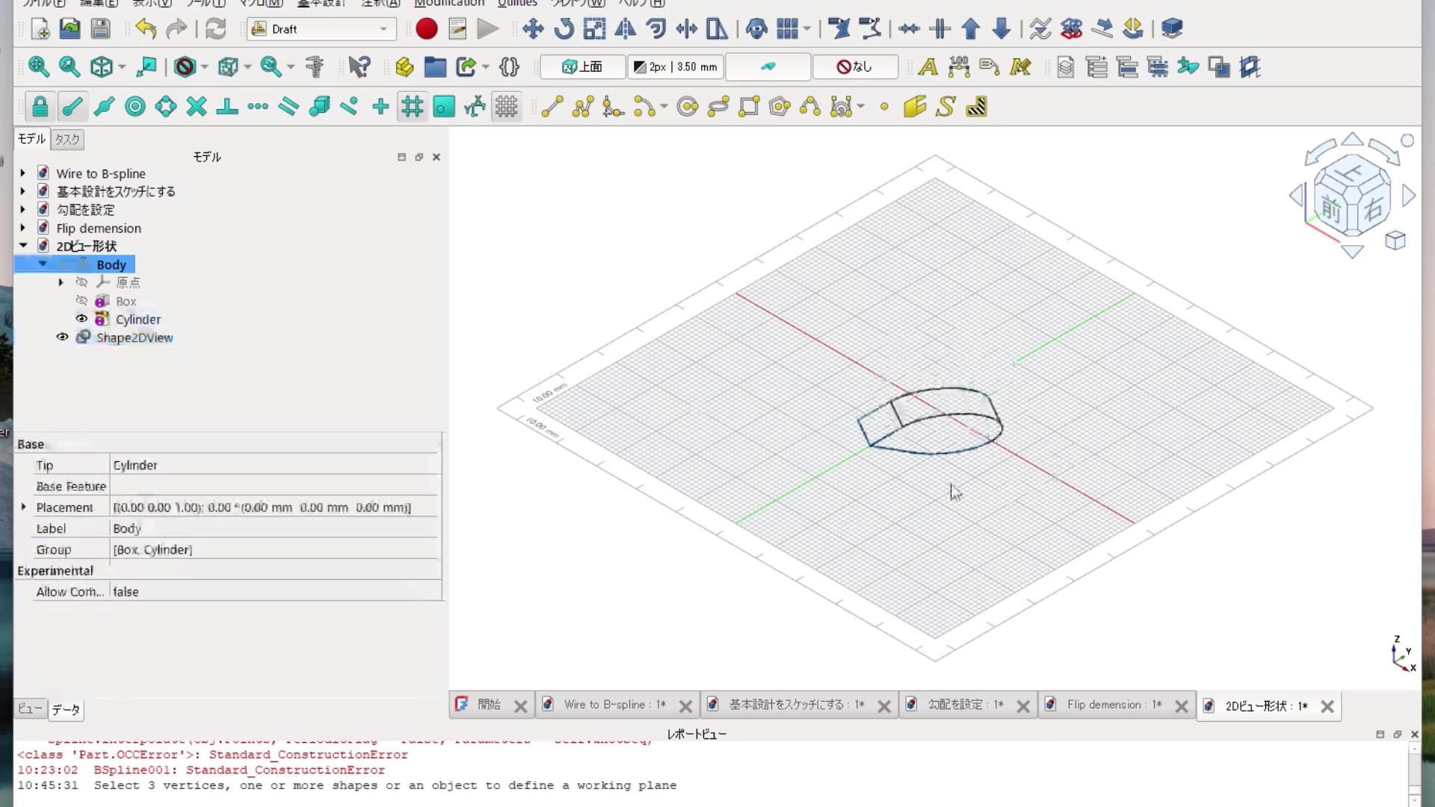